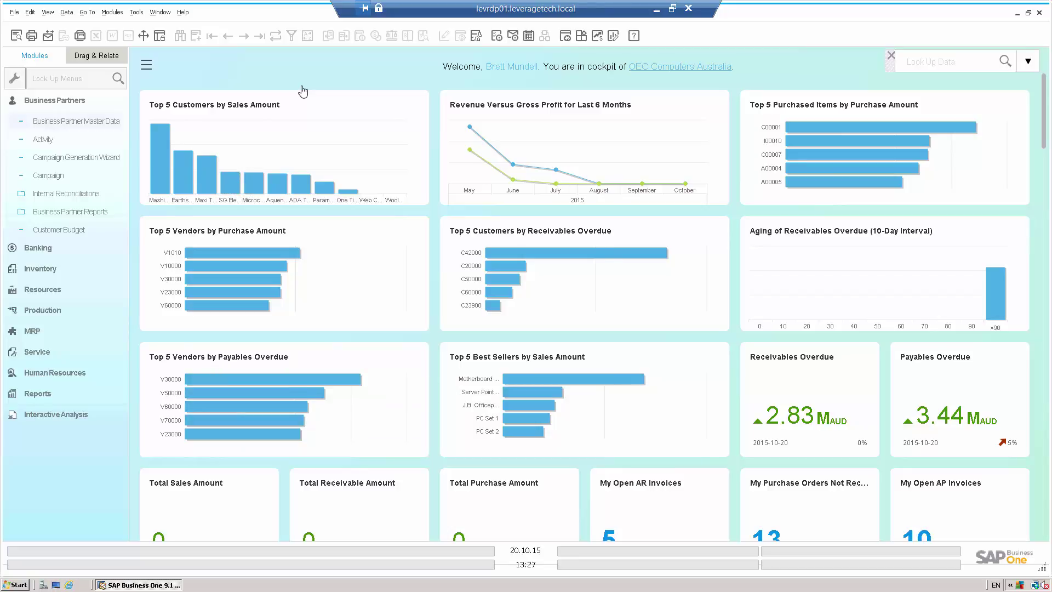
- Review the Open Items List from the Purchase Order shortcuts in the Purchasing Process widget and return to the cockpit
scroll(303, 92, down, 5)
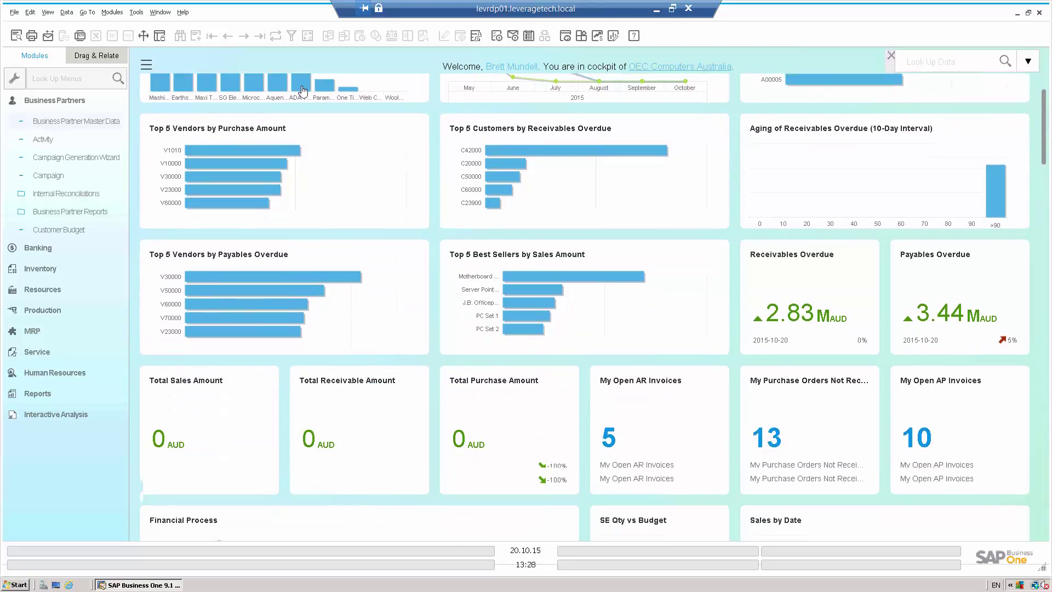
scroll(303, 92, down, 7)
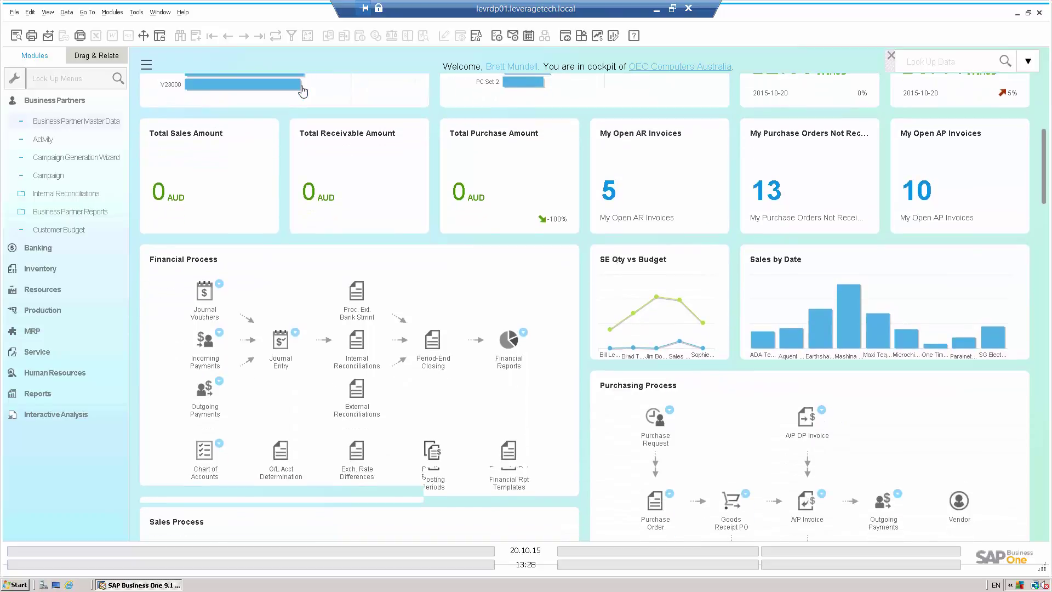
scroll(303, 91, down, 3)
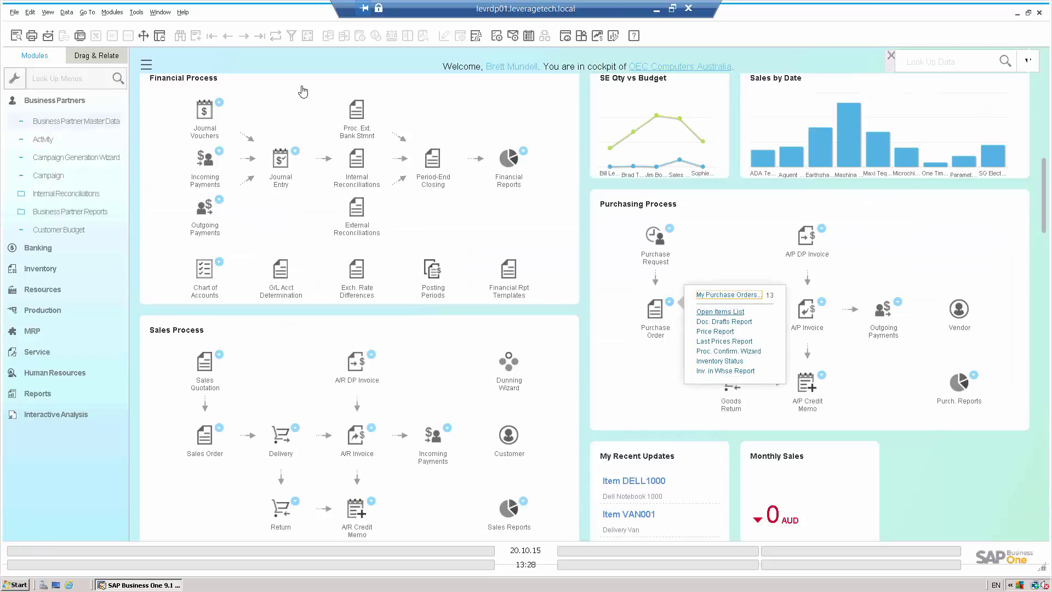
click(712, 311)
key(Return)
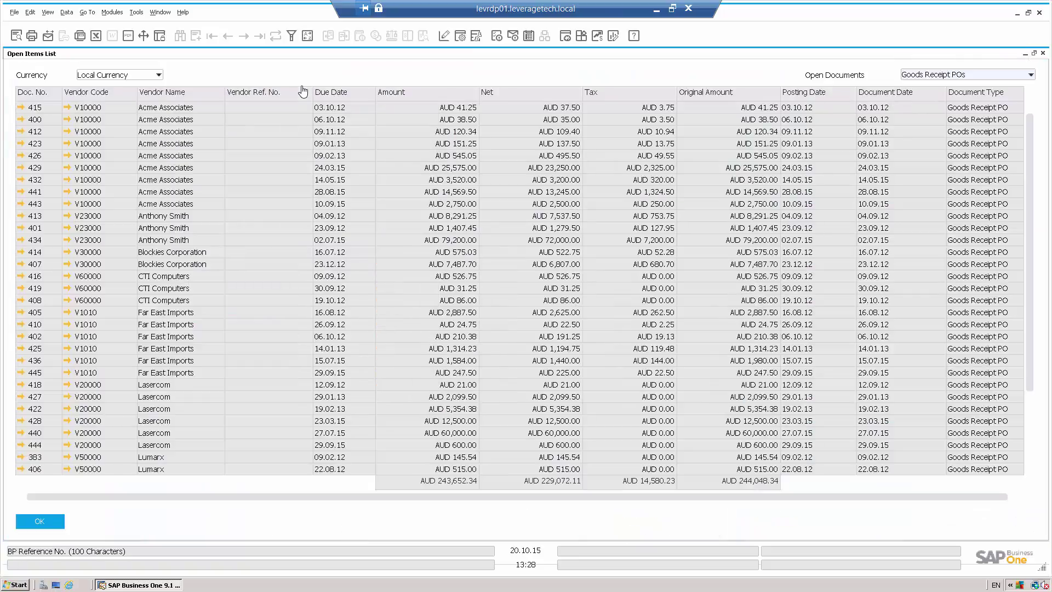
key(Escape)
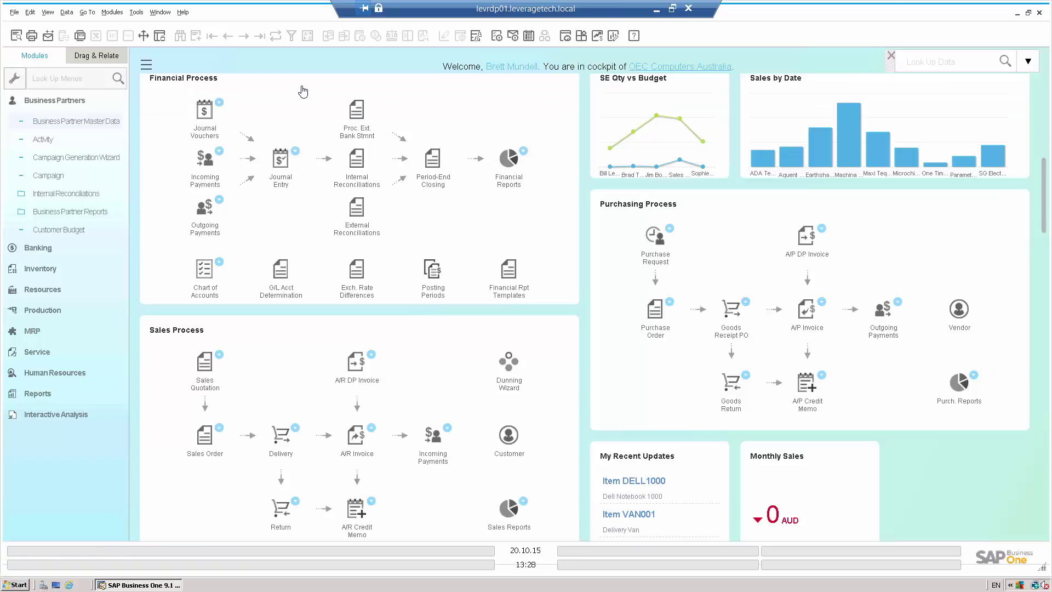
click(669, 301)
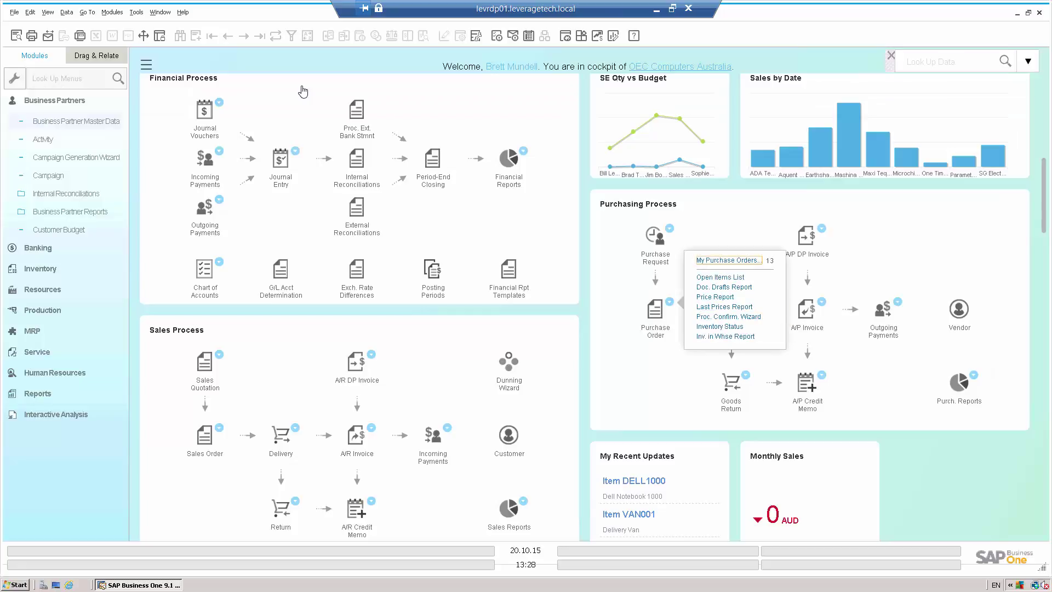
key(Escape)
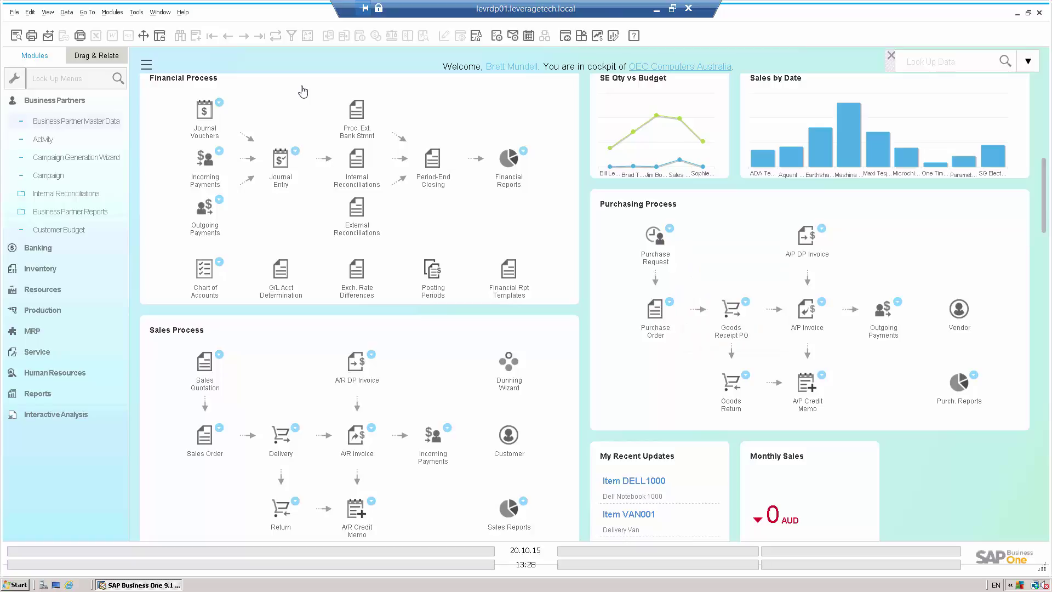
- View the detailed results of My Open AP Invoices on the cockpit and close them
scroll(303, 91, up, 3)
scroll(303, 91, up, 5)
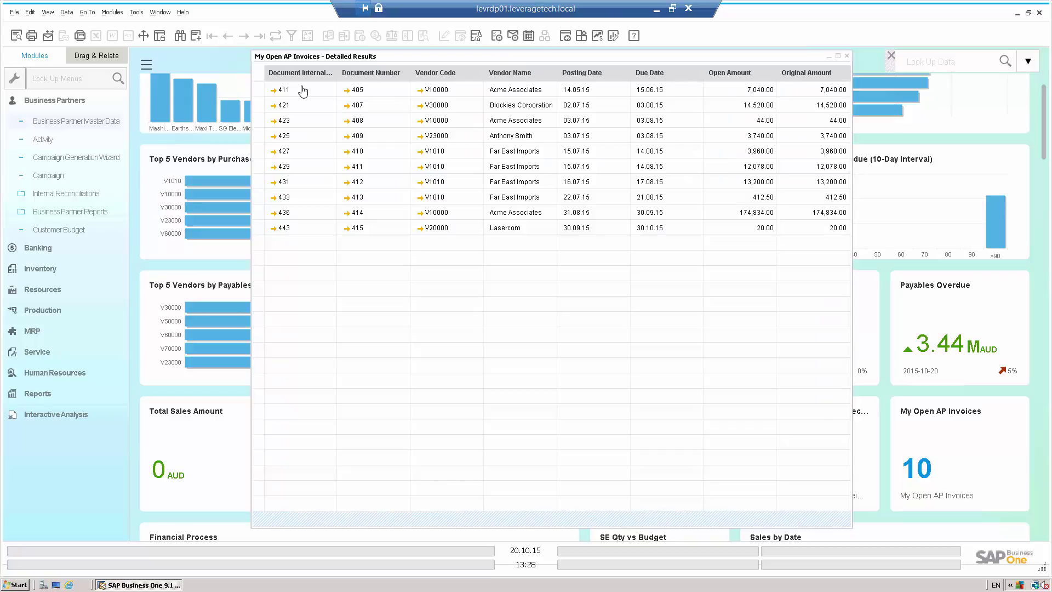
key(Escape)
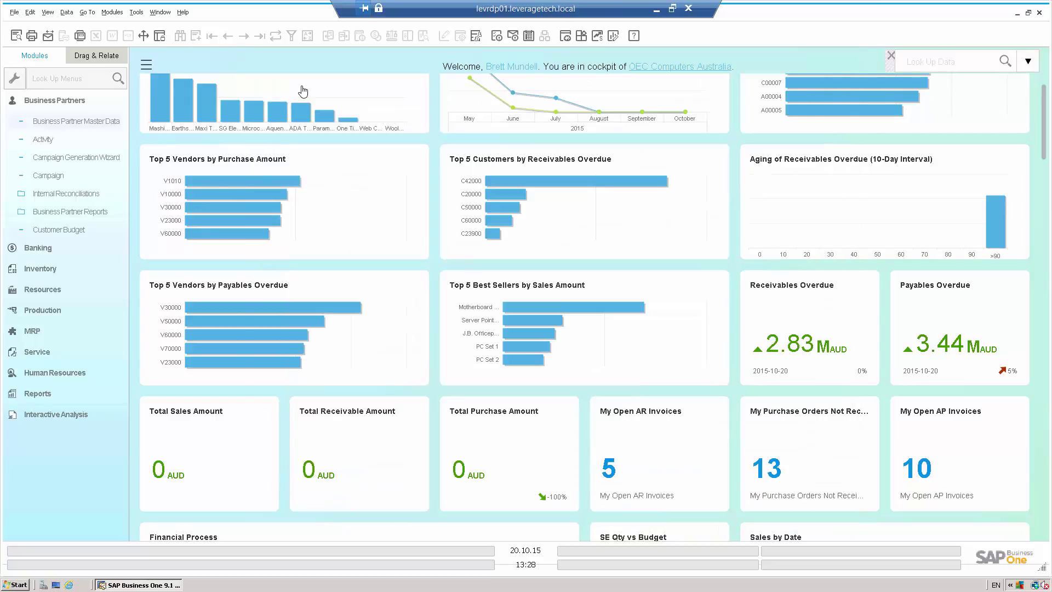
scroll(303, 92, up, 2)
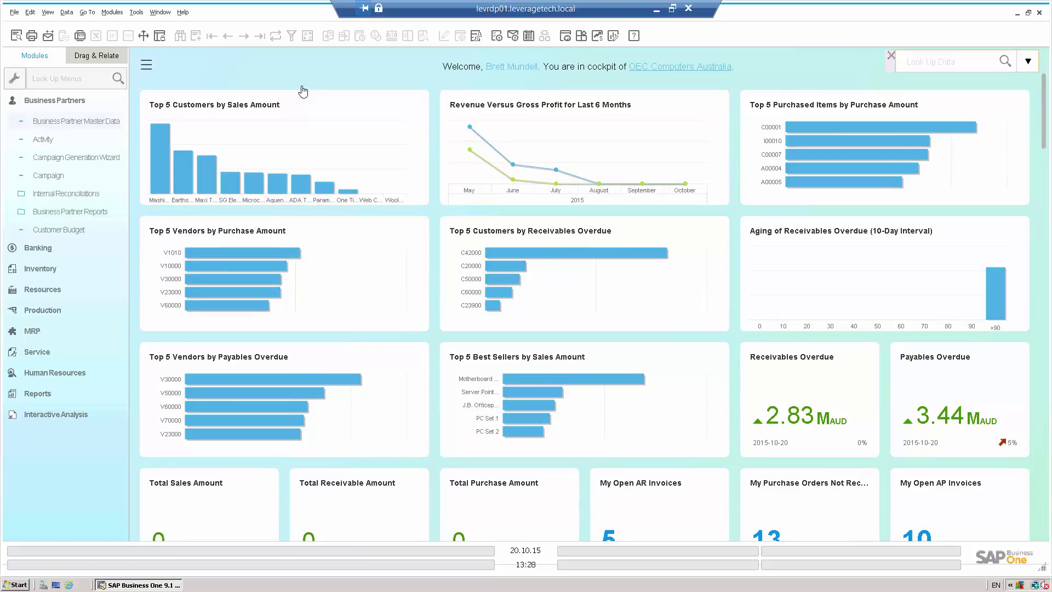
- Search the company data for "office" and narrow the results to Sales Quotation
text(office)
key(Return)
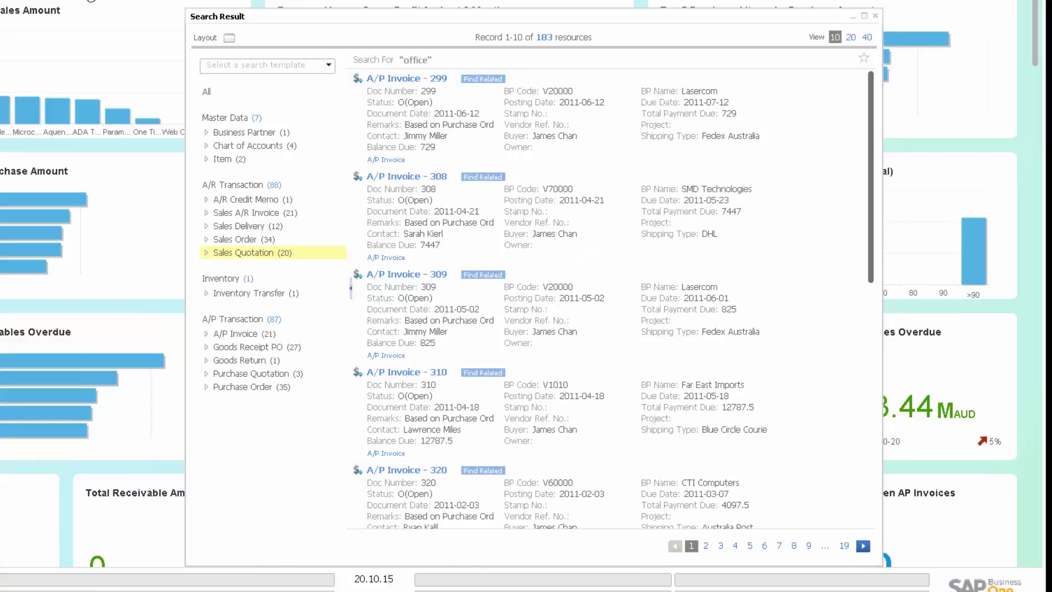
click(252, 252)
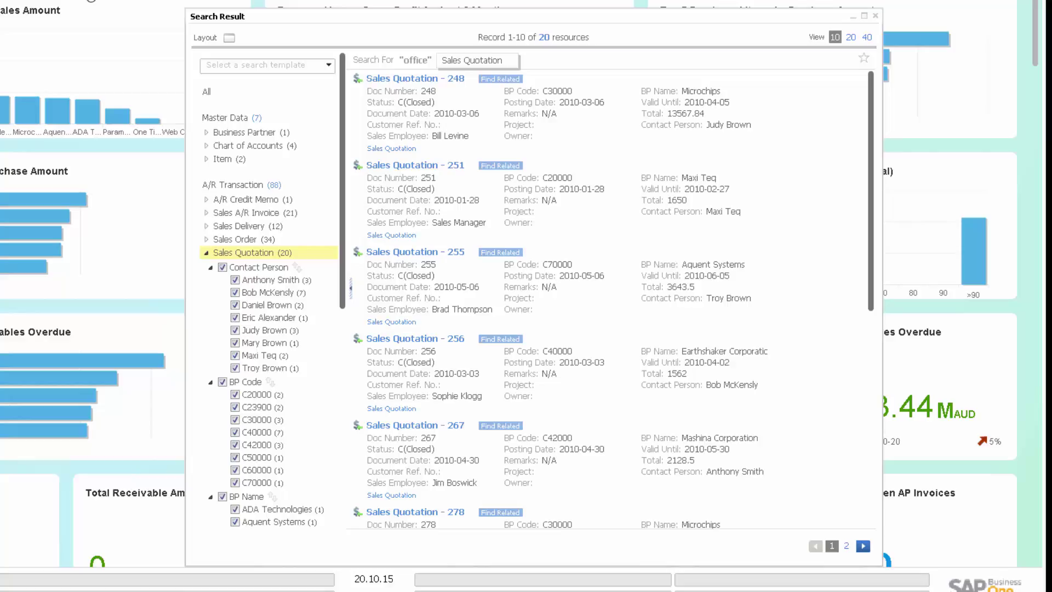
- Exclude the last five contact persons in the Contact Person filter of the sales quotation results
click(235, 368)
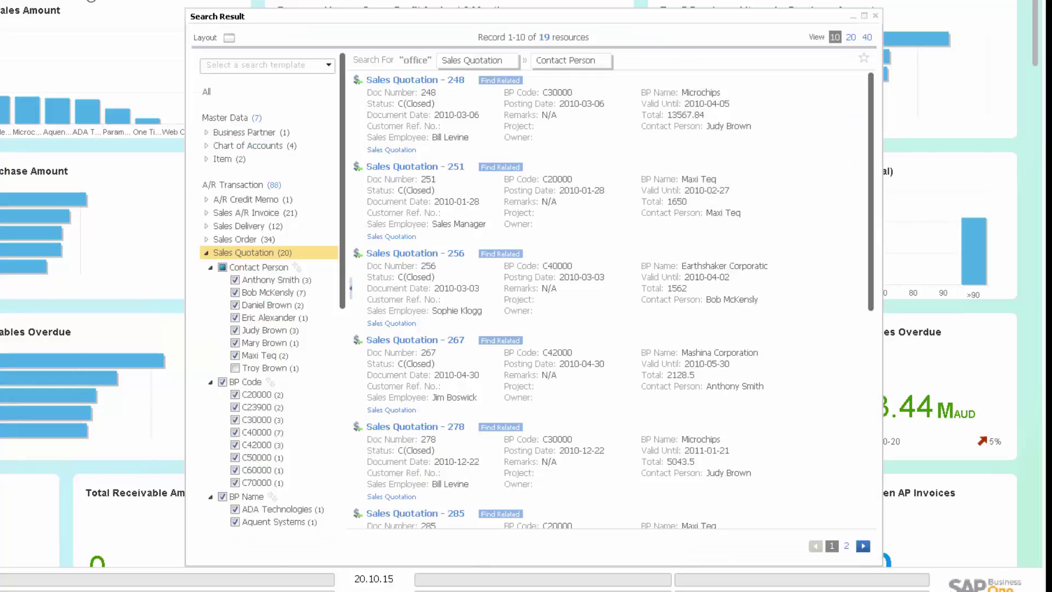
click(235, 355)
click(235, 342)
click(235, 329)
click(235, 317)
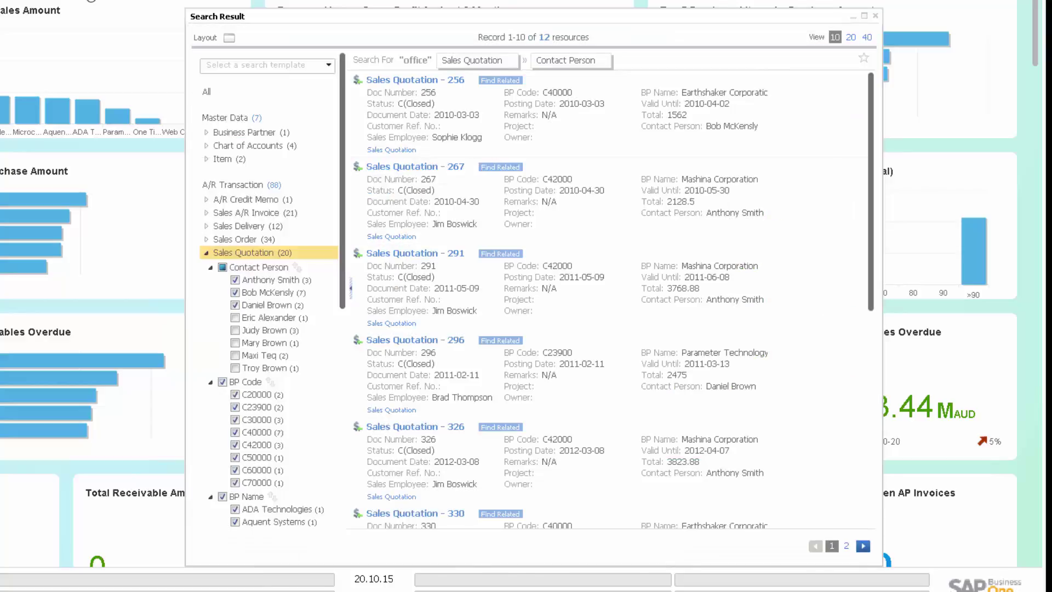
- Exclude the last four business partner codes in the BP Code filter of the sales quotation results
click(235, 457)
click(235, 470)
click(234, 482)
click(235, 444)
mouse_move(814, 214)
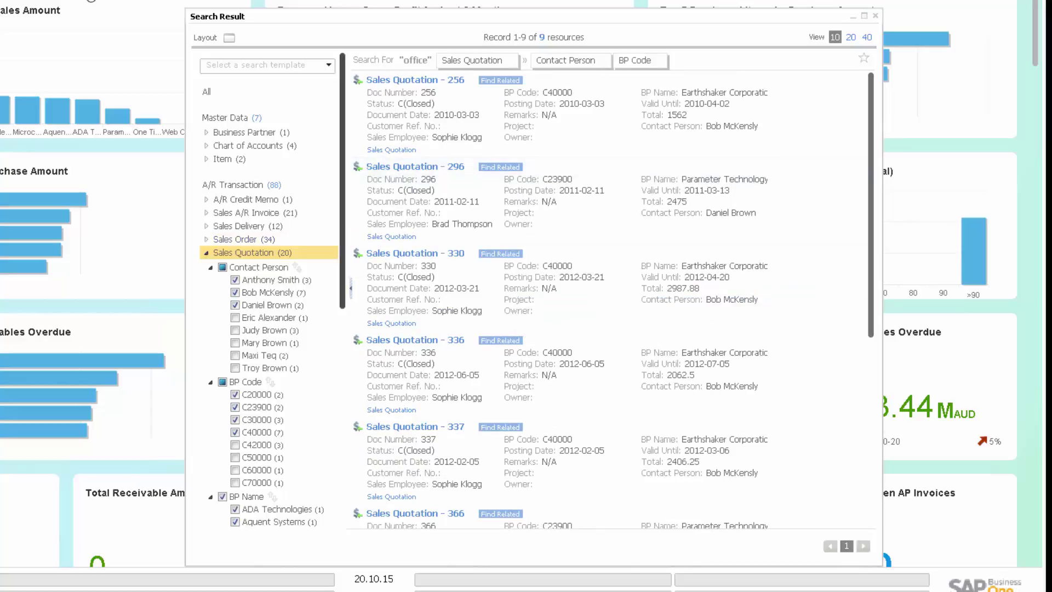
- Filter the sales quotations to posting dates from 2015-01-01 to 2015-10-20
scroll(269, 290, down, 6)
scroll(255, 347, down, 2)
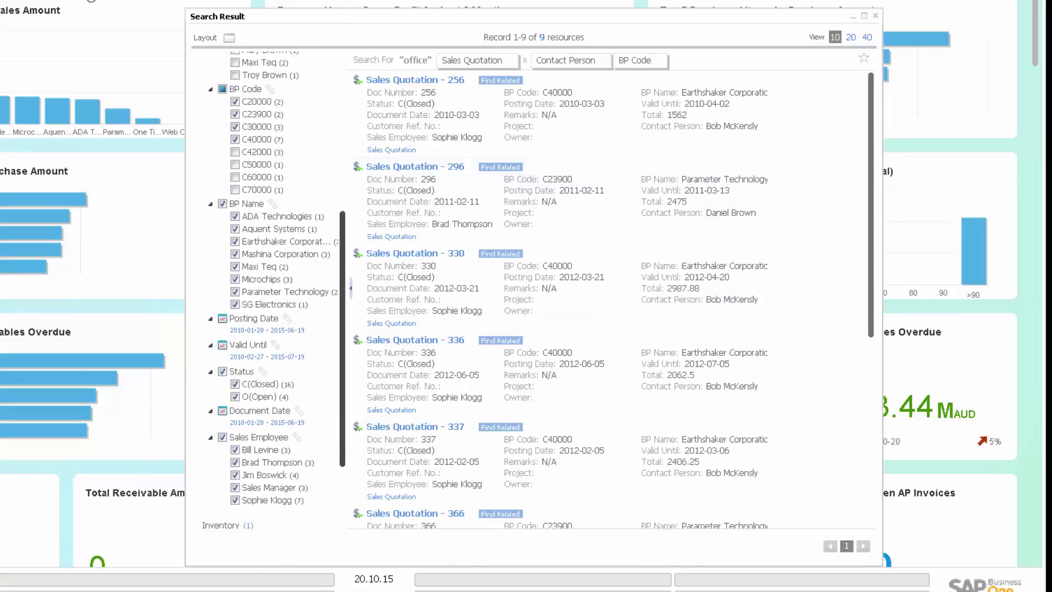
click(256, 330)
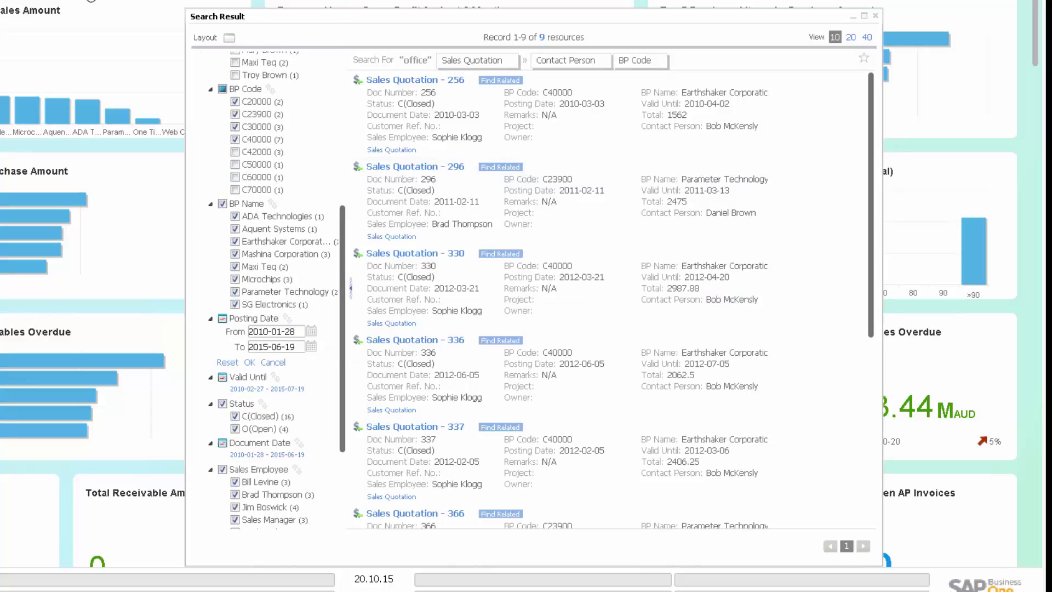
click(311, 331)
click(351, 348)
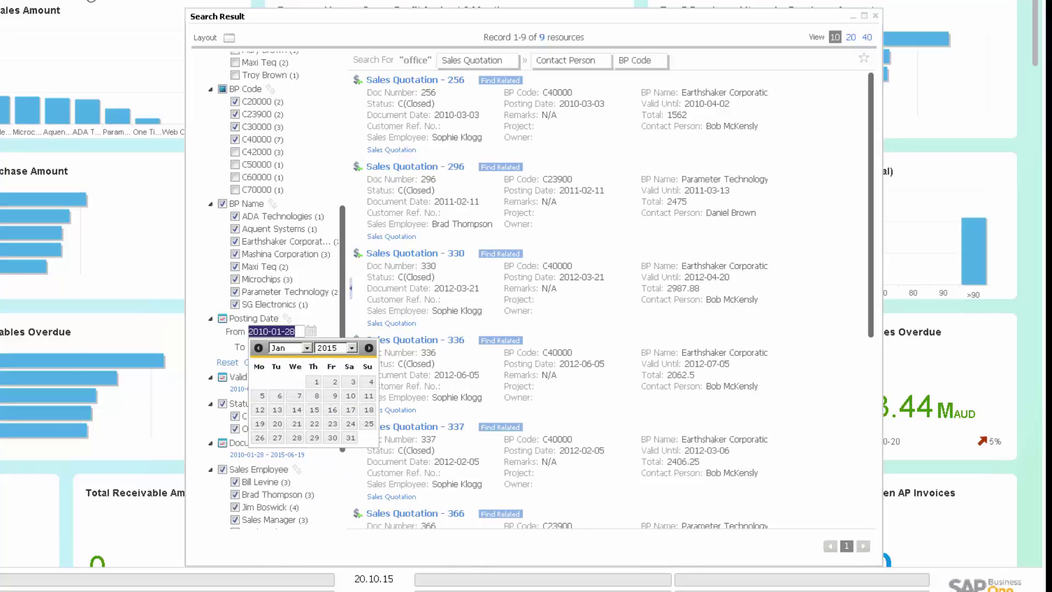
click(317, 381)
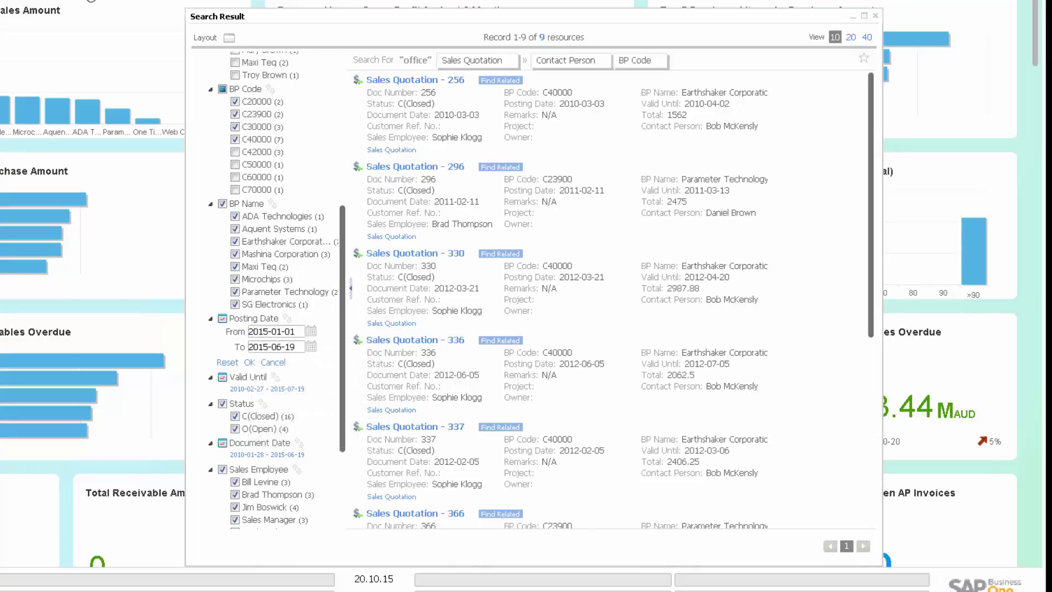
click(310, 347)
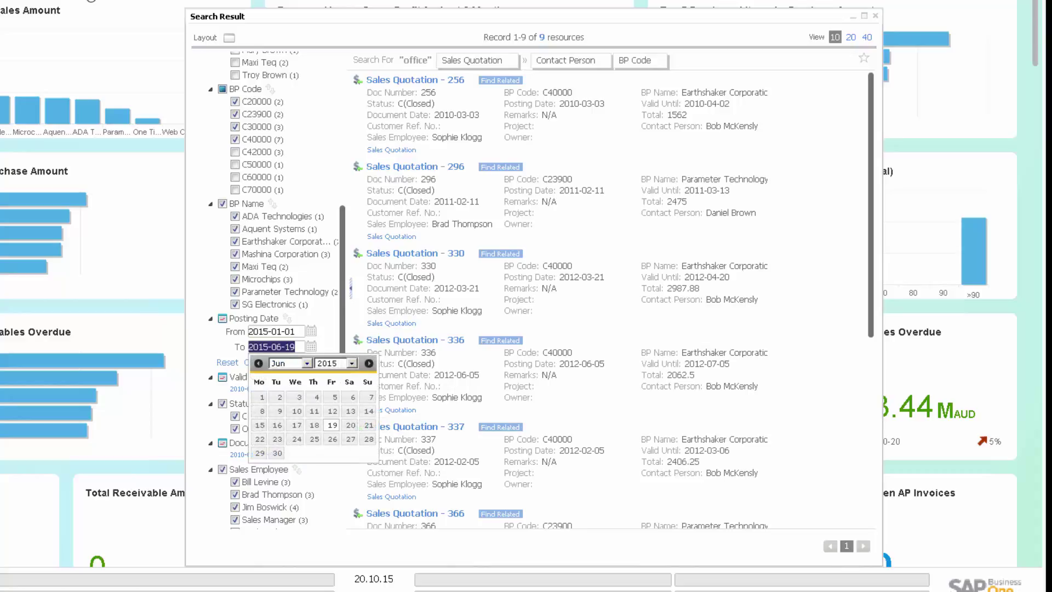
click(307, 363)
click(282, 456)
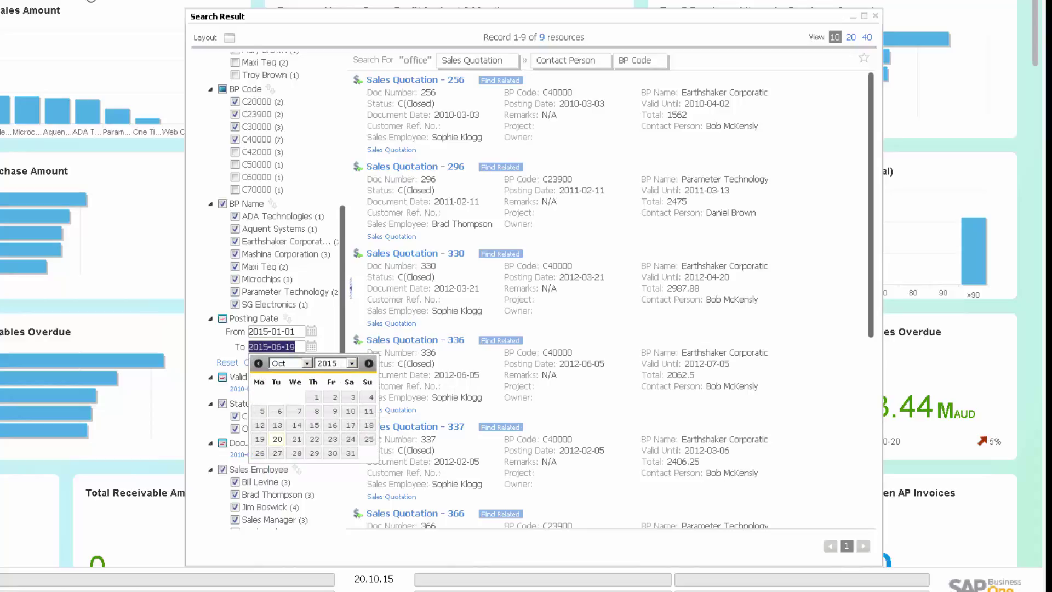
click(277, 439)
click(249, 362)
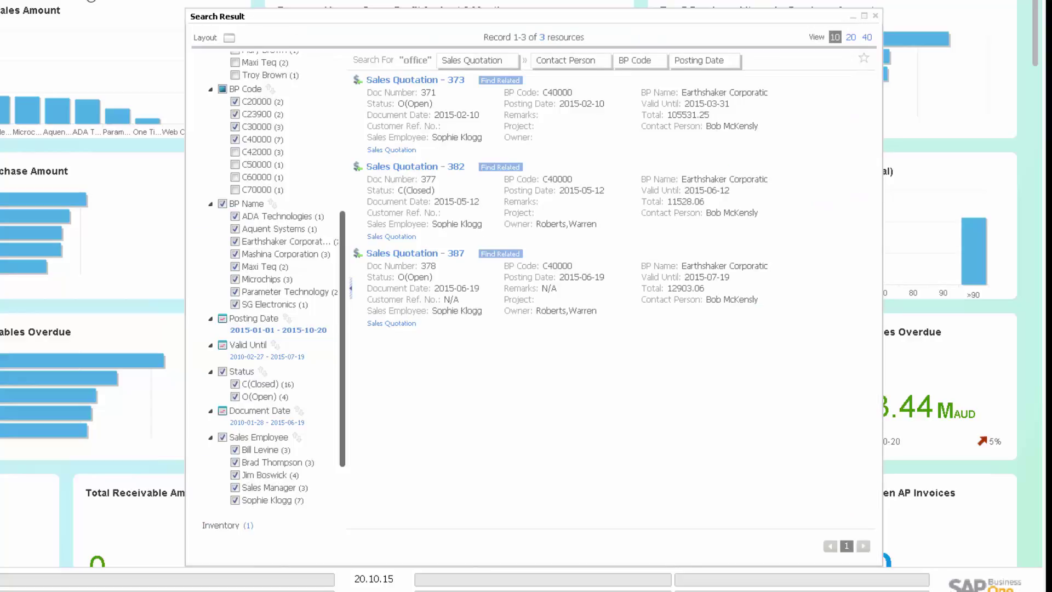
- Preview the line items of the filtered sales quotations and close the search results
mouse_move(814, 255)
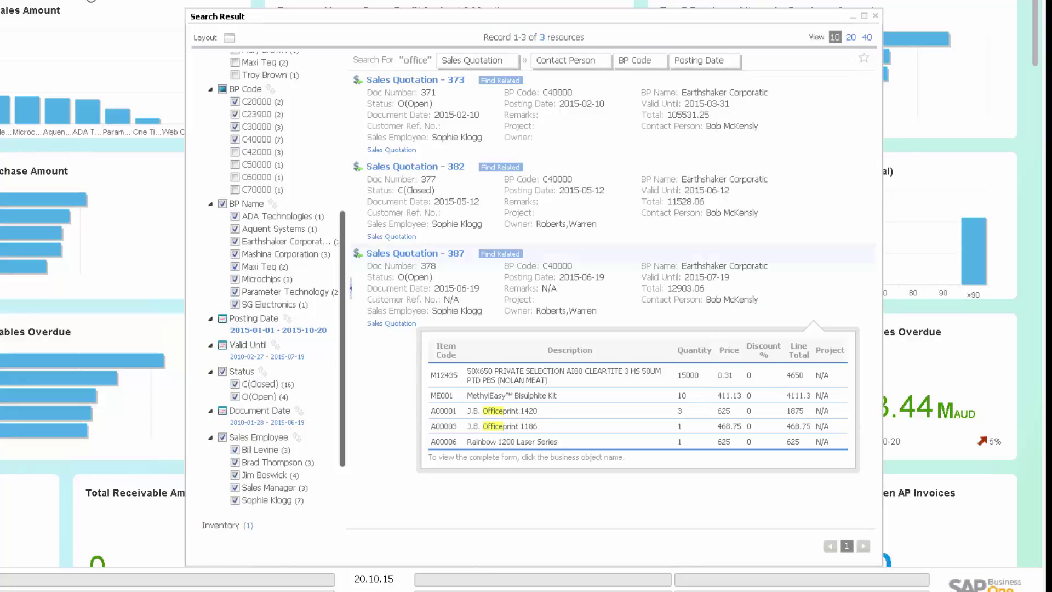
mouse_move(415, 167)
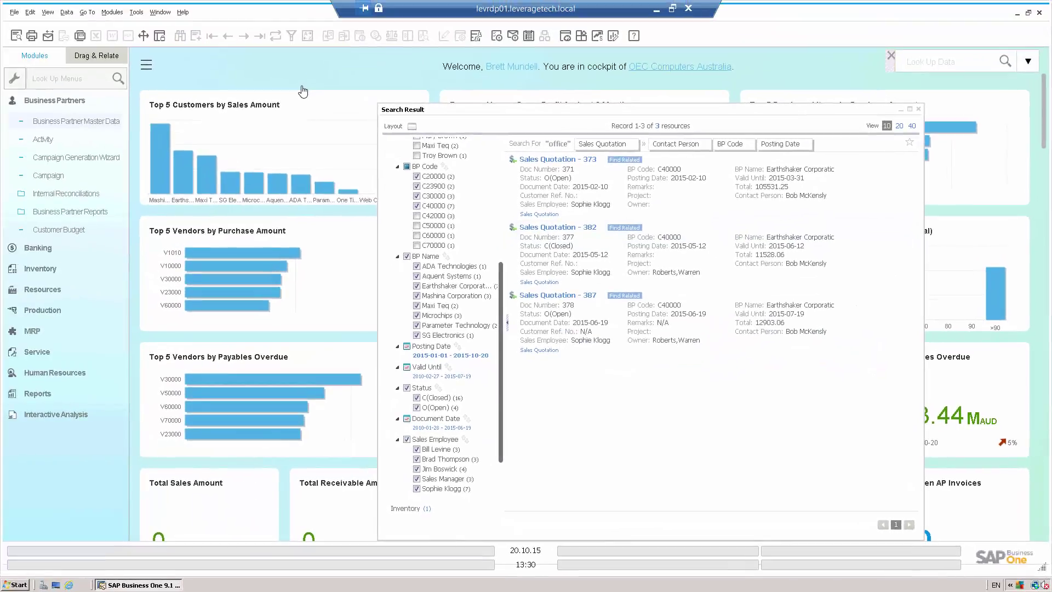
key(Escape)
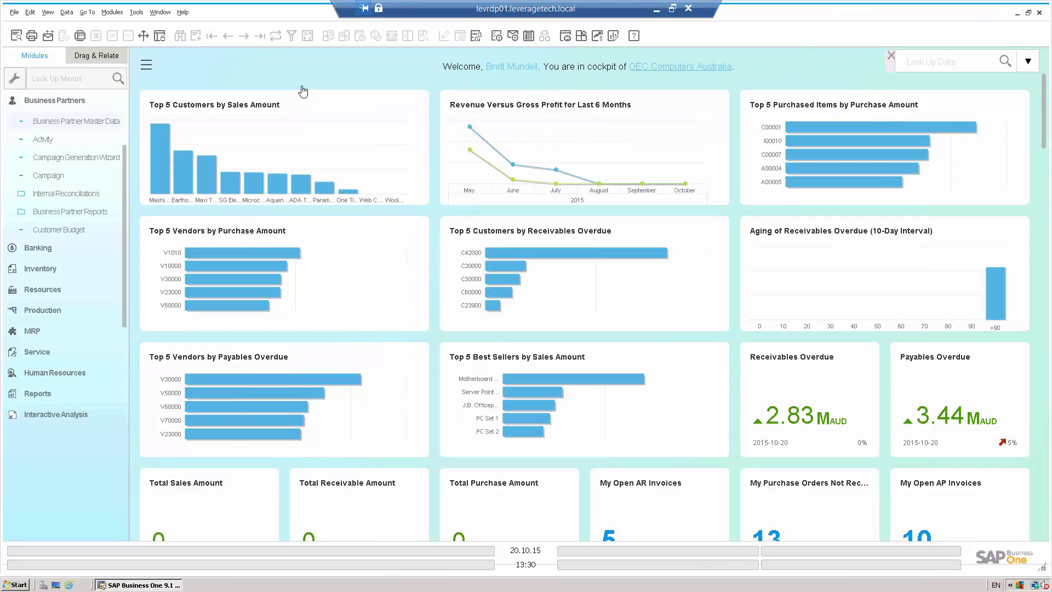
- Open the Sales Revenue Analysis in Excel and add Revenue (System Currency) and Items to the pivot chart
key(Down)
key(Return)
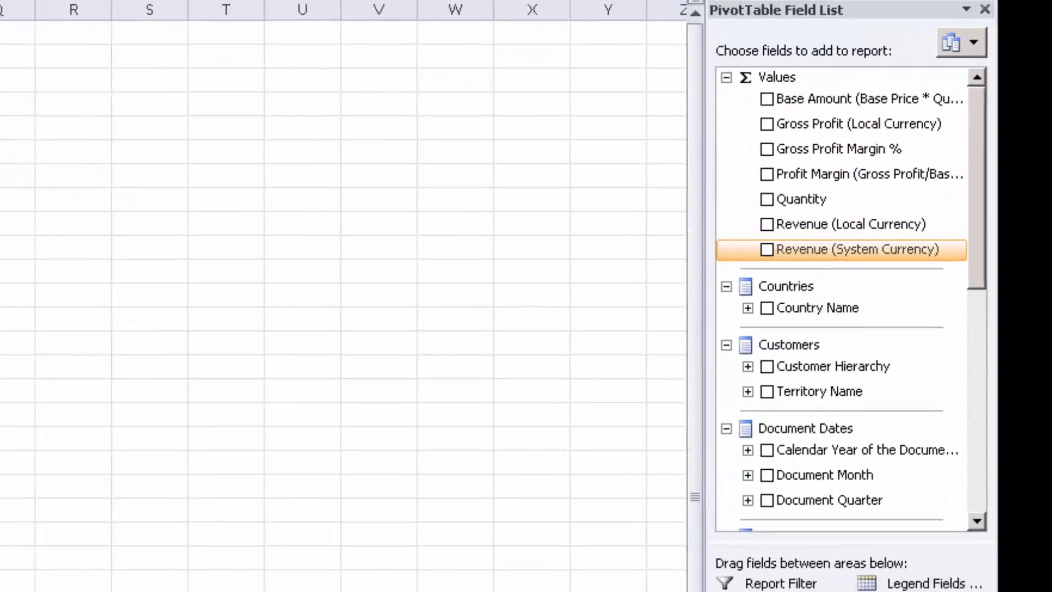
click(740, 256)
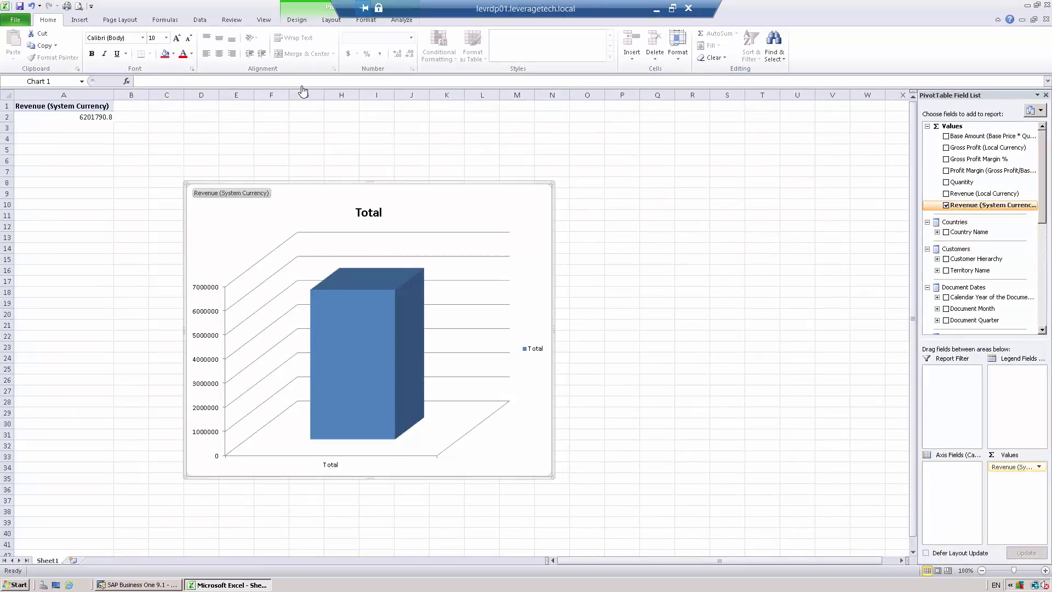
scroll(981, 230, down, 4)
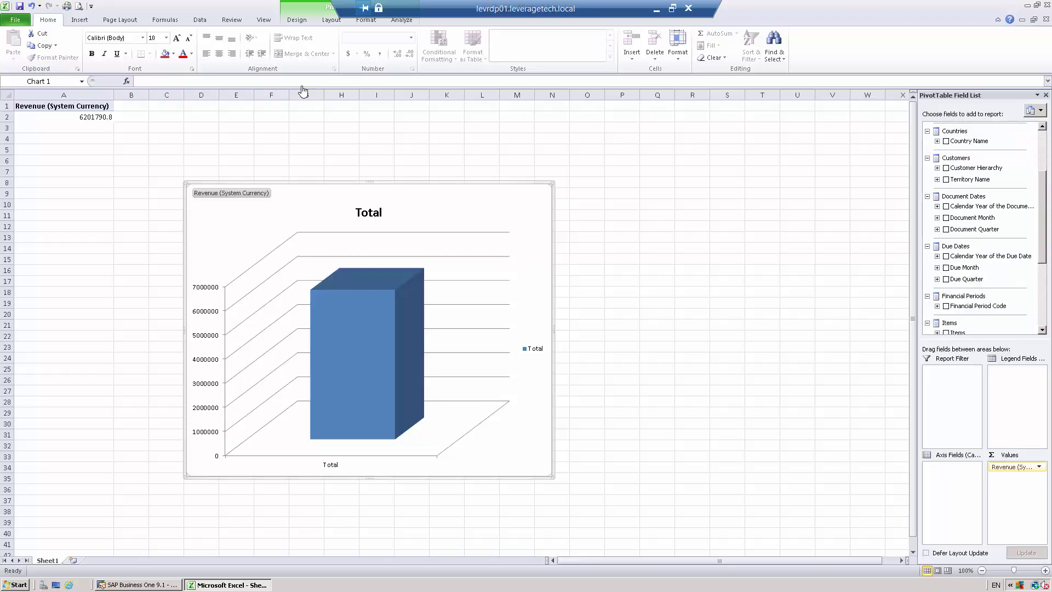
click(946, 303)
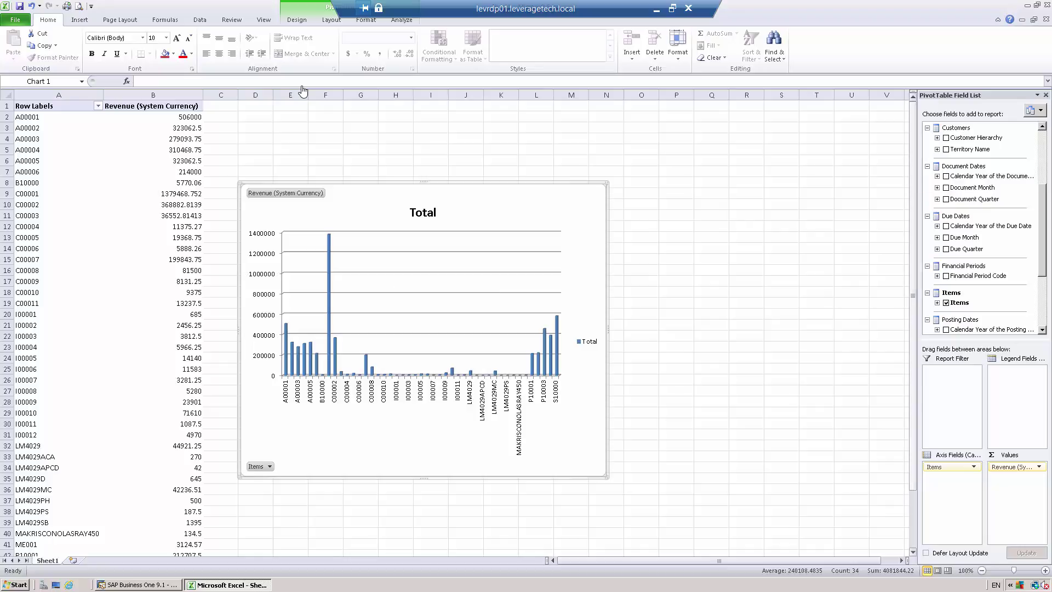
- Set Document Month and Sales Employee Name as report filters of the pivot chart and return to SAP Business One
click(946, 187)
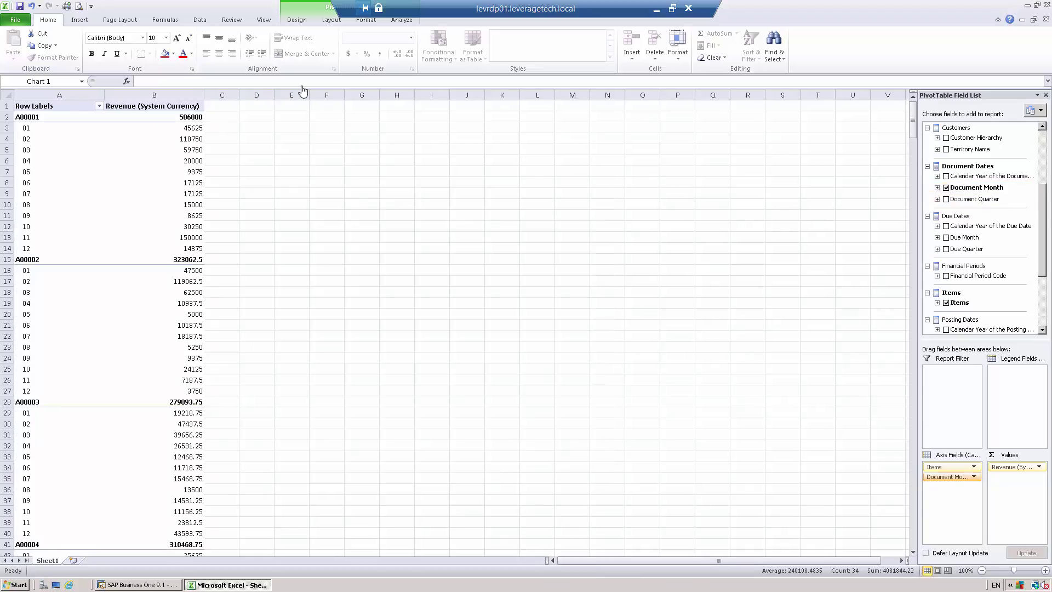
drag(951, 476, 946, 376)
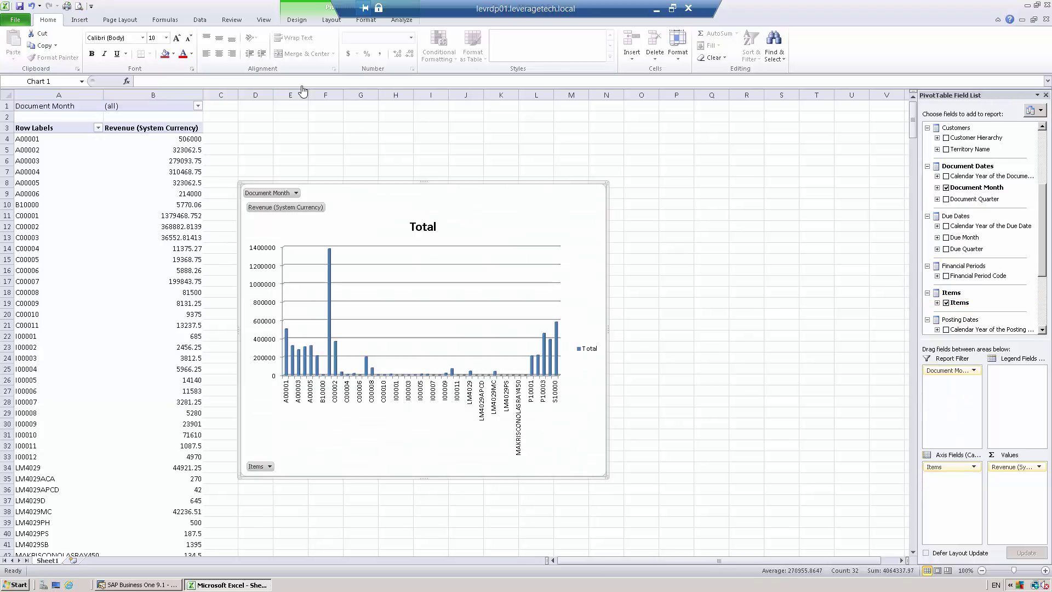
scroll(984, 227, down, 3)
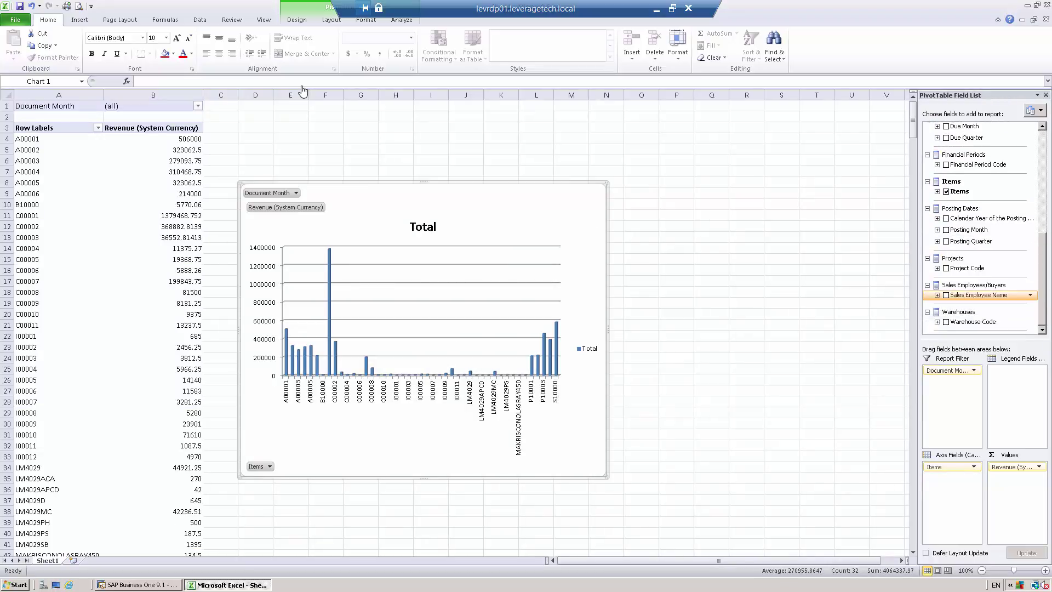
click(945, 295)
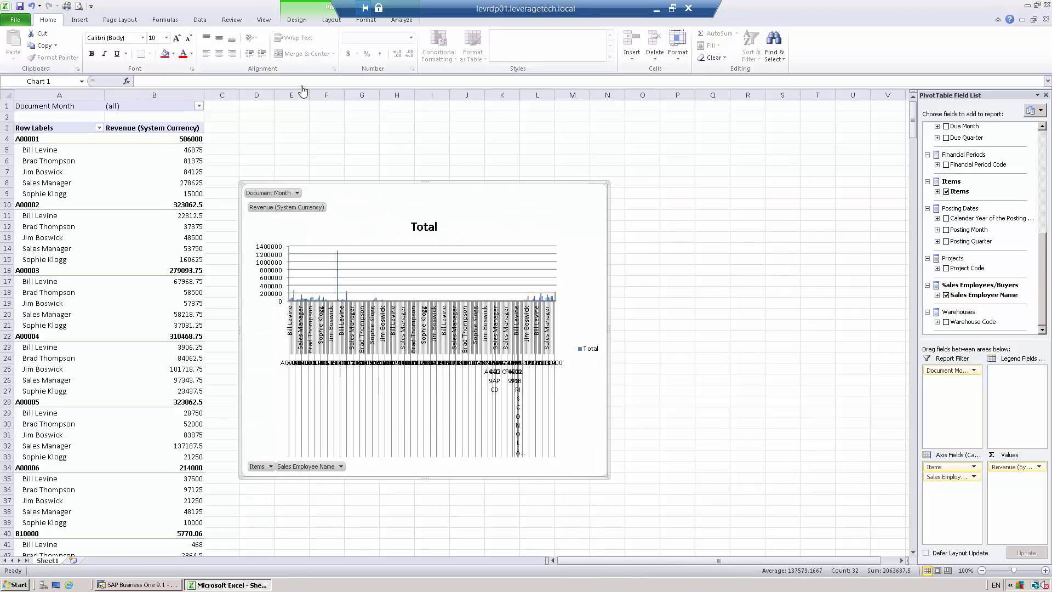
drag(946, 476, 957, 399)
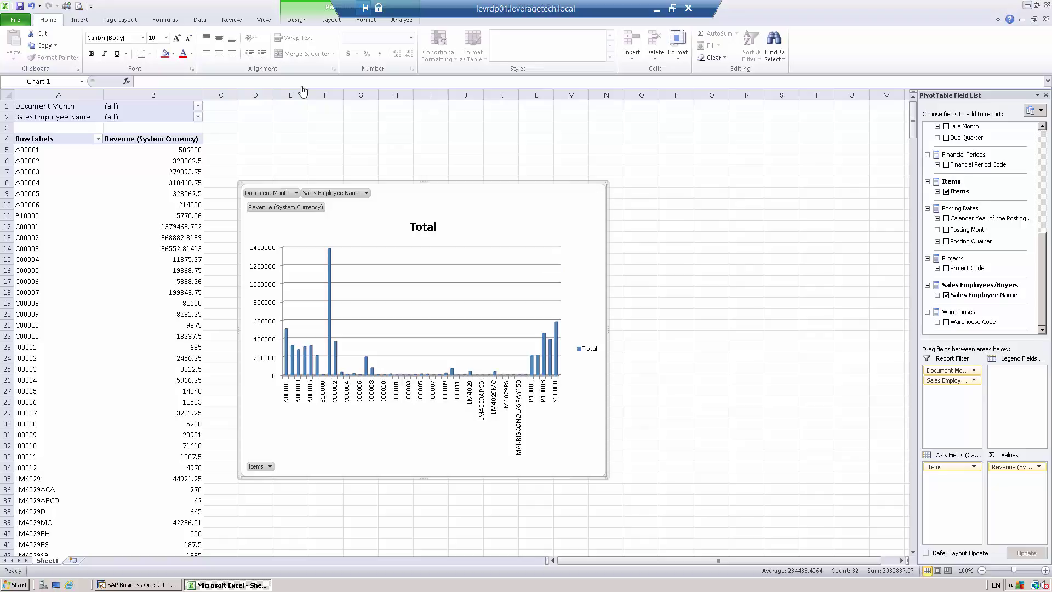
key(alt+Tab)
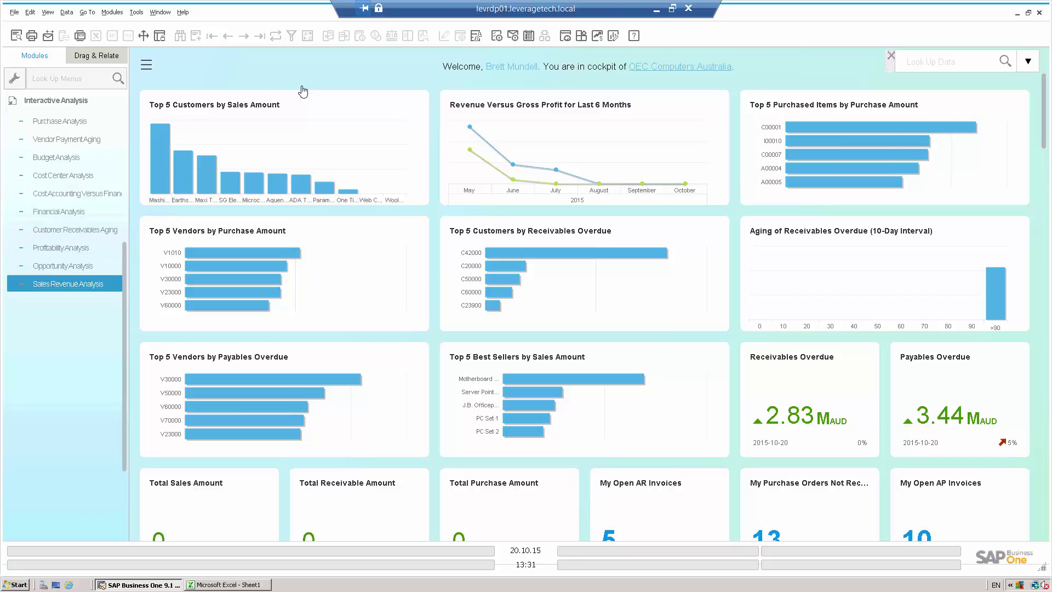
- Open Business Partner Master Data and find the business partner by the name "earth"
scroll(64, 296, up, 1)
scroll(64, 296, up, 4)
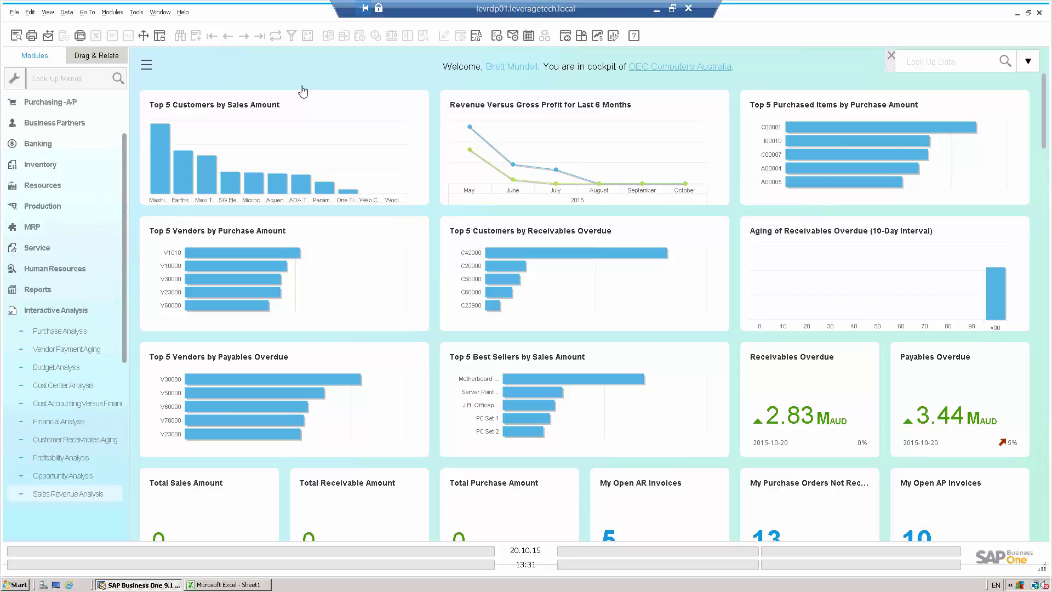
scroll(64, 313, up, 2)
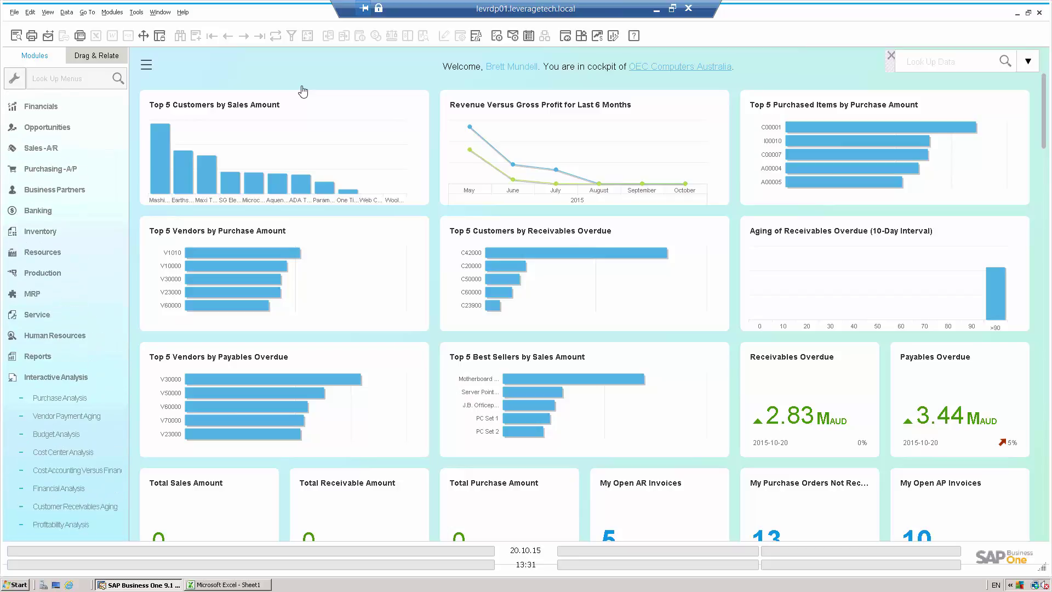
click(64, 190)
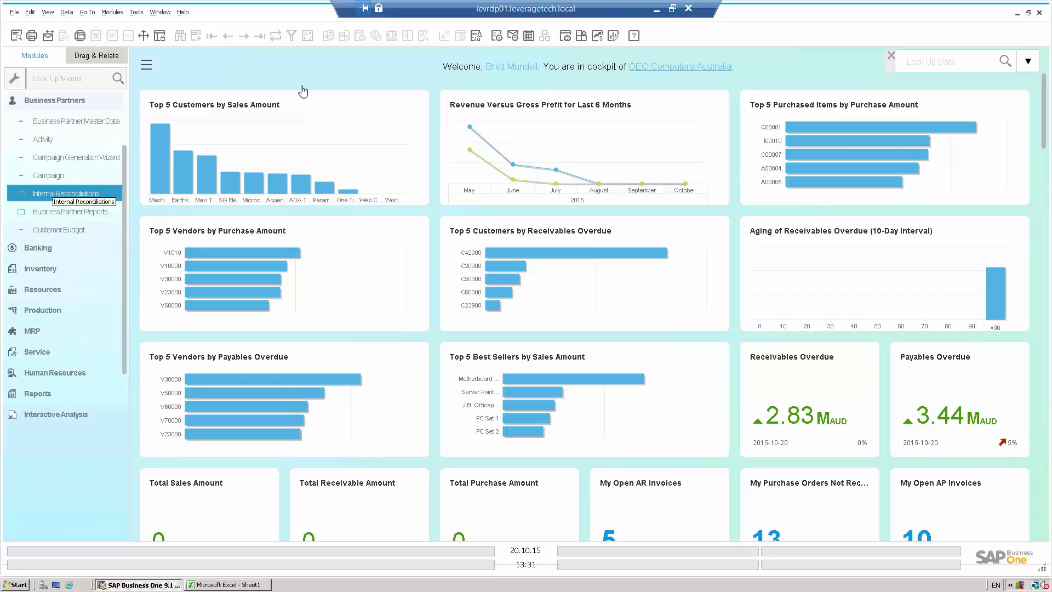
click(64, 121)
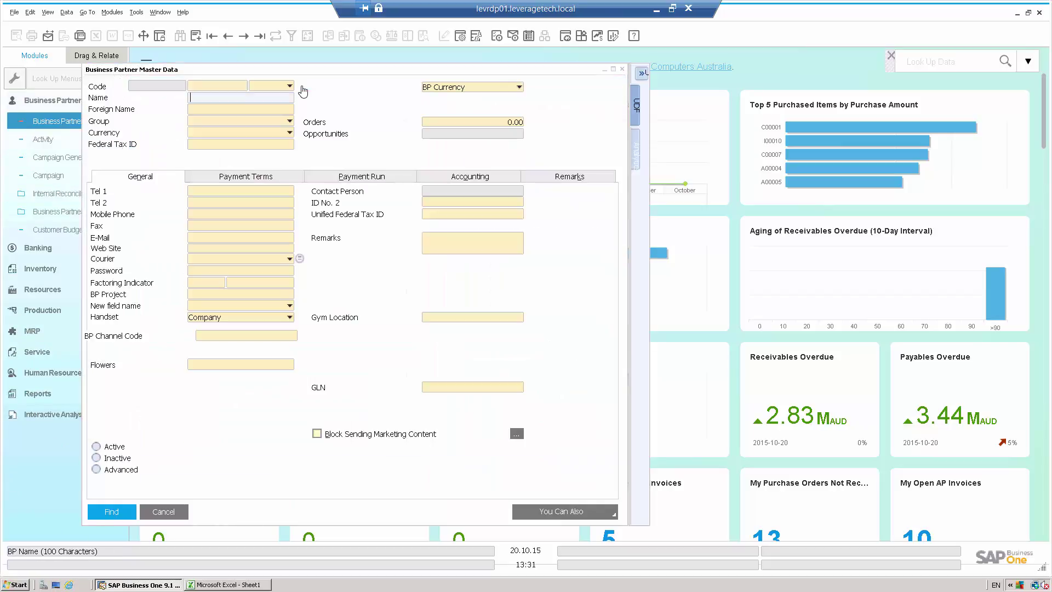
text(earth)
key(Return)
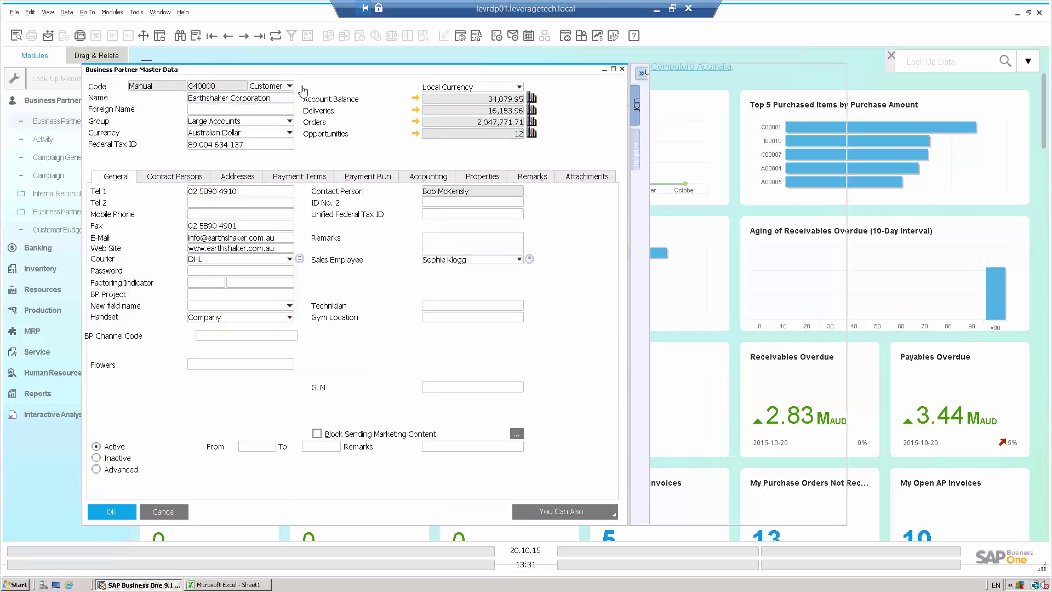
- View the user-defined fields and the analytics side panel of the Earthshaker Corporation record, and close the record
key(ctrl+shift+u)
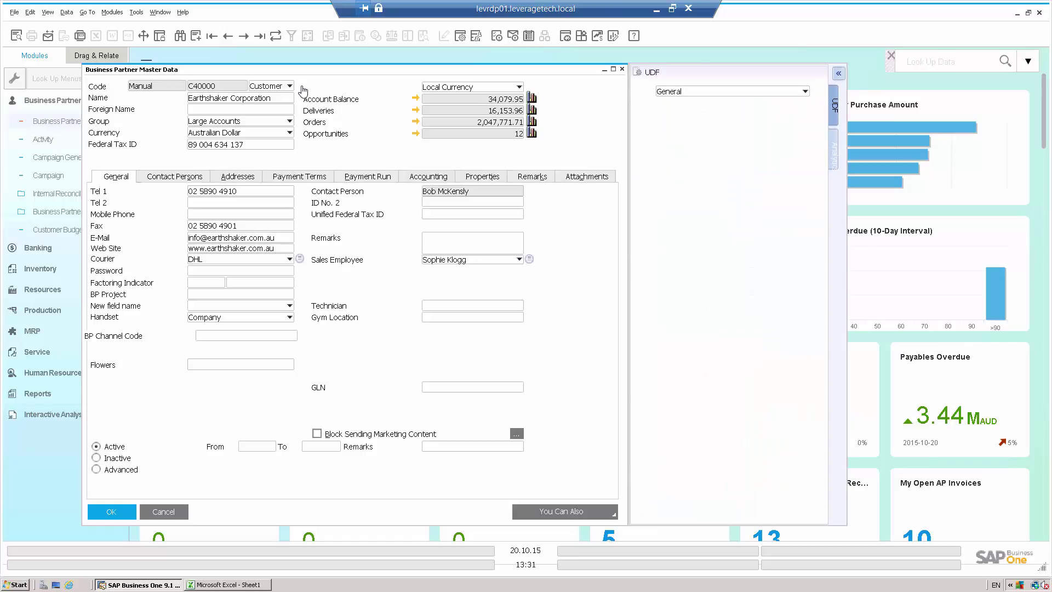
key(ctrl+shift+a)
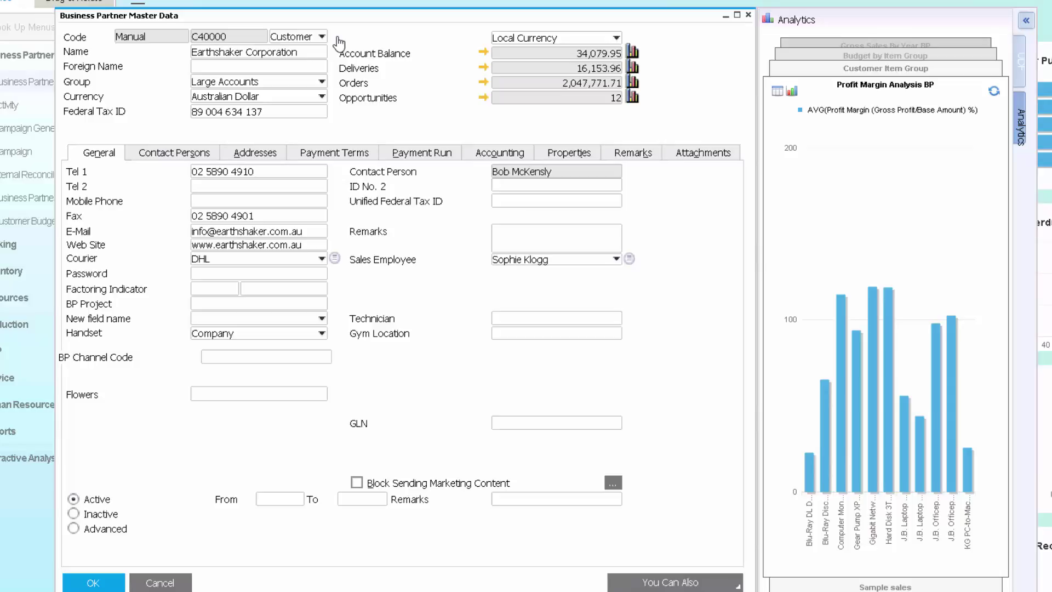
key(Escape)
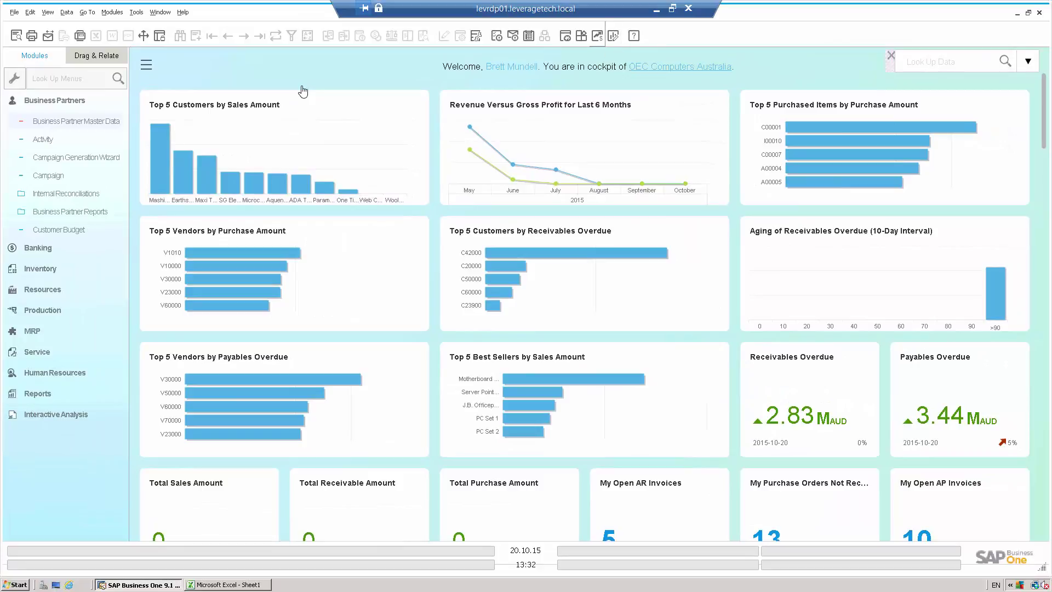
- Open the Cash Flow Forecast, examine its configuration, chart and considered business objects, and close it
click(597, 36)
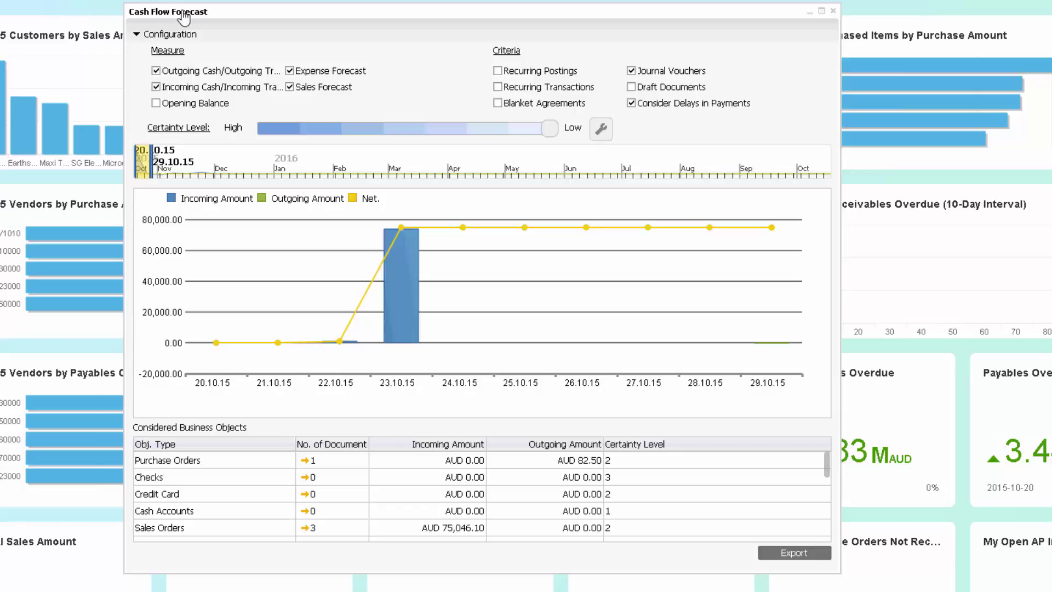
key(Escape)
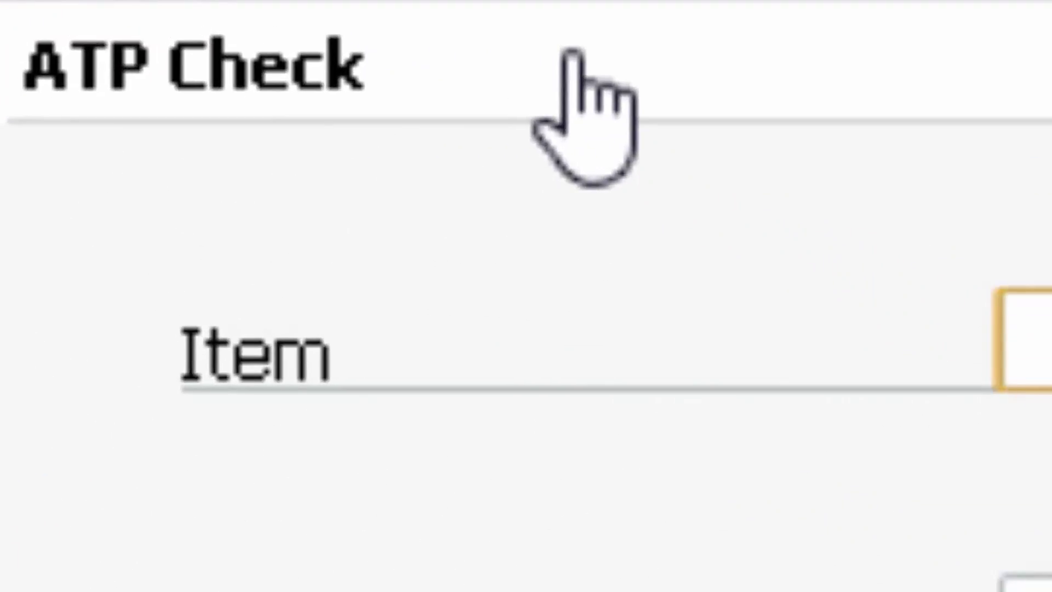
- Look up items starting with "A" in the ATP Check, and view and close Delivery Schedule Management
text(A)
key(Down)
key(Down)
key(Down)
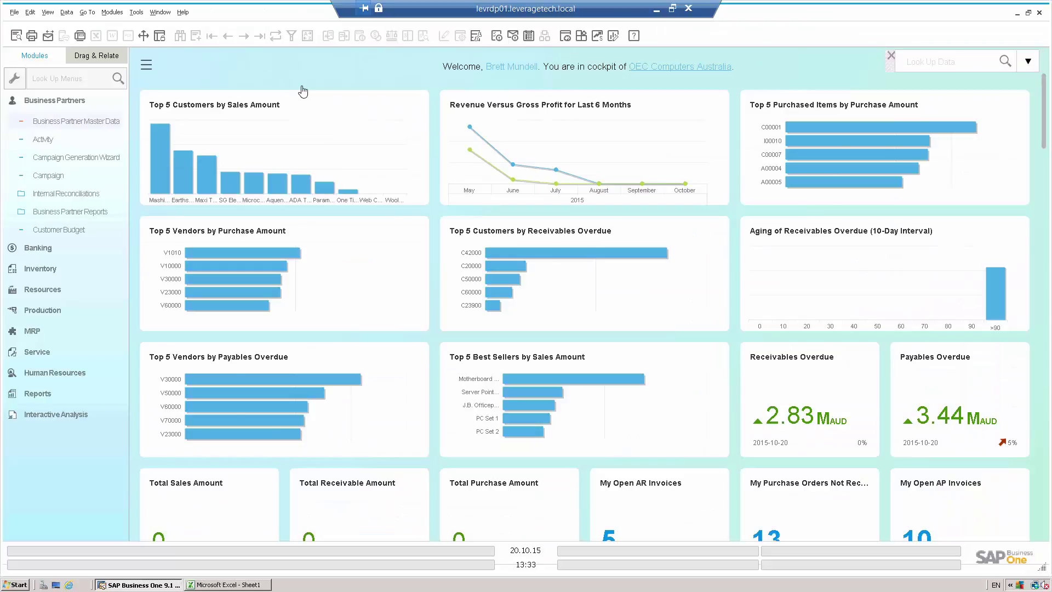
click(581, 36)
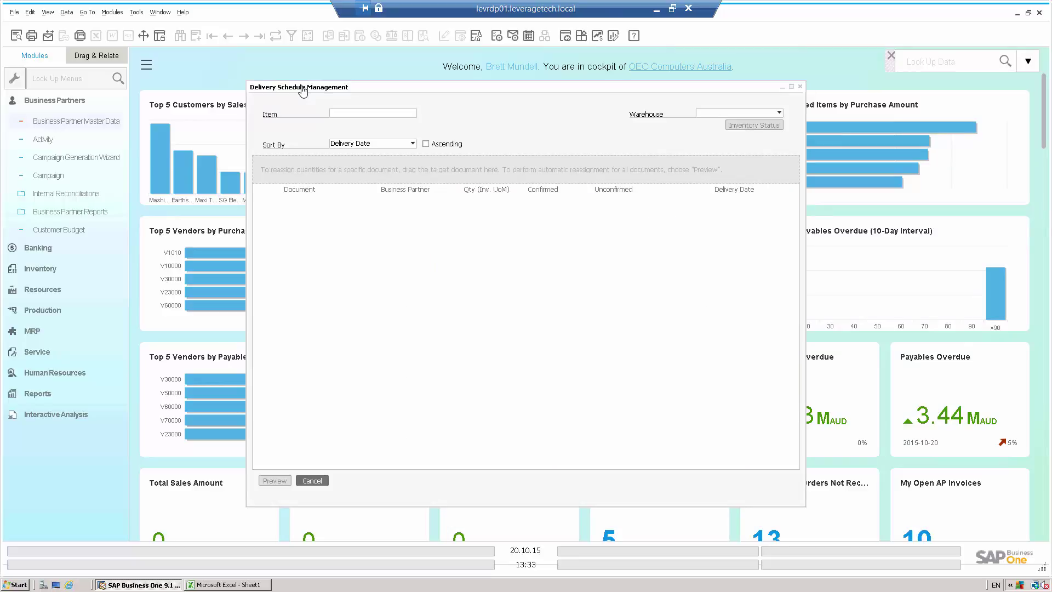
key(Escape)
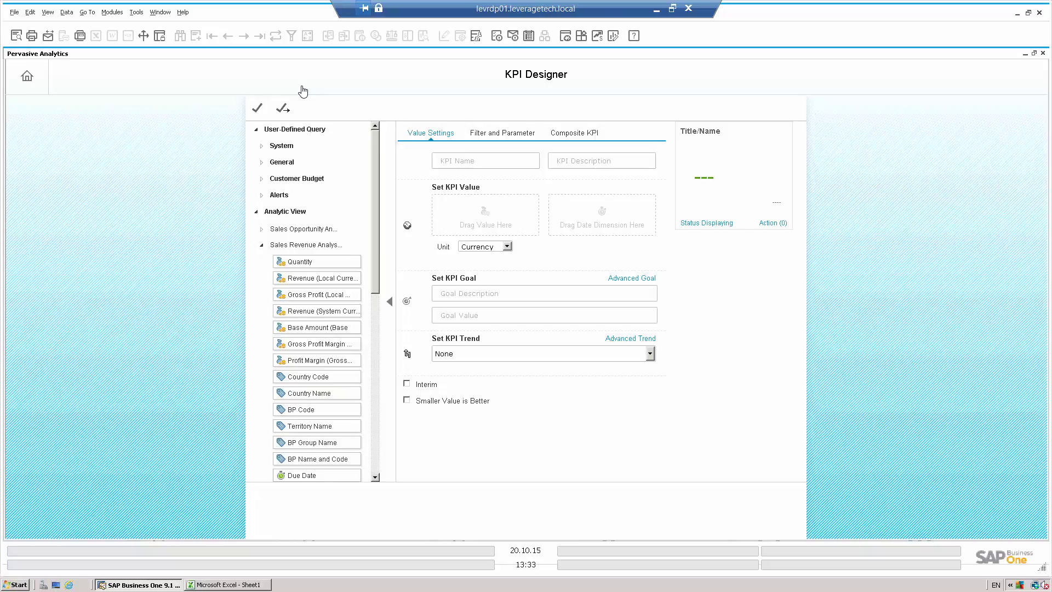
- Set the KPI value to the sum of Revenue (Local Currency) by Due Date, trying This Quarter before returning to This Year
drag(317, 278, 471, 210)
drag(317, 476, 589, 206)
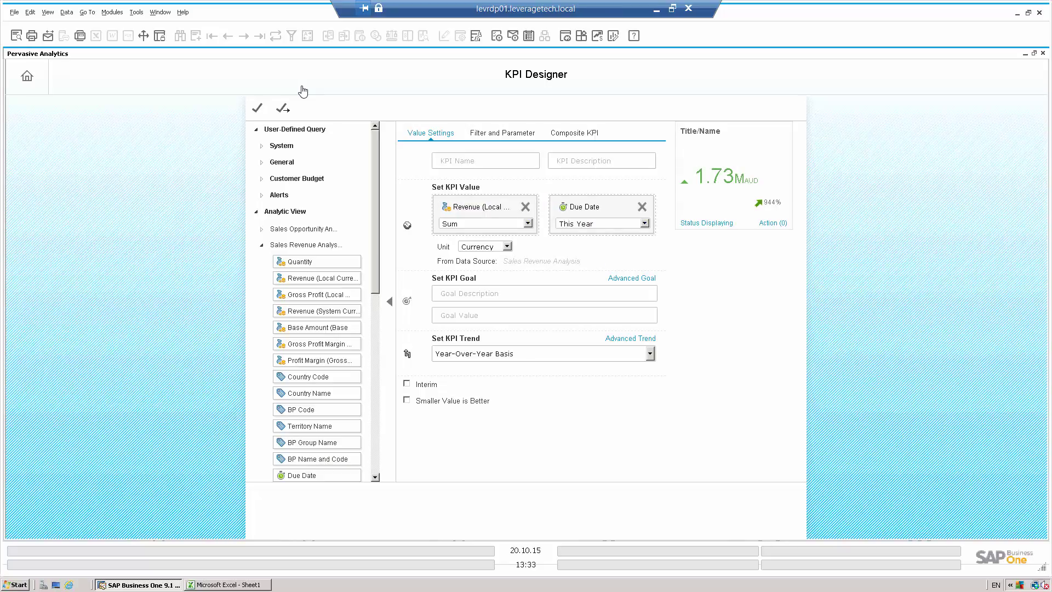
click(603, 224)
click(580, 241)
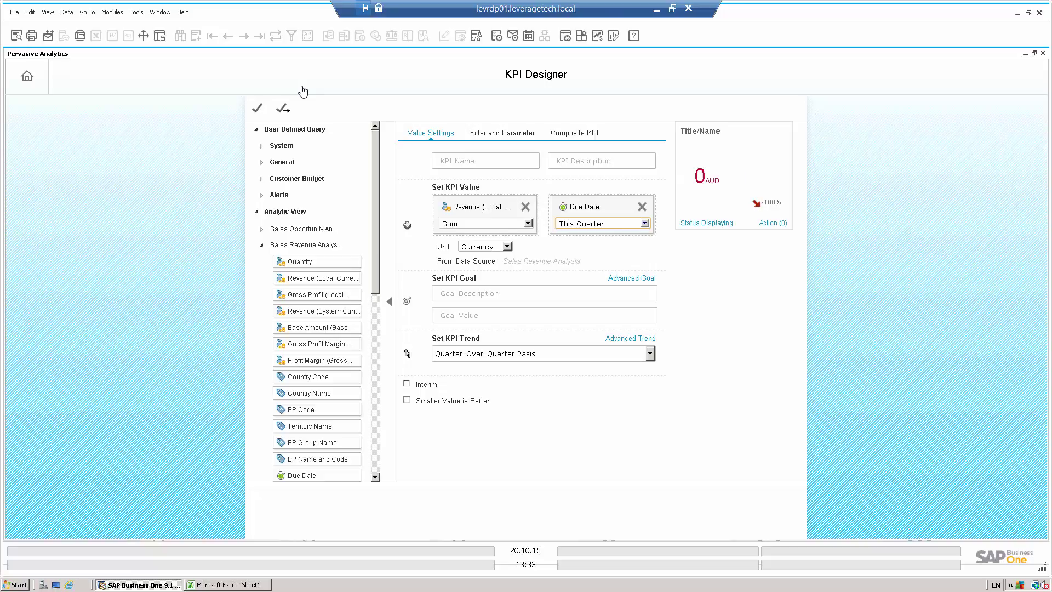
click(644, 223)
click(581, 260)
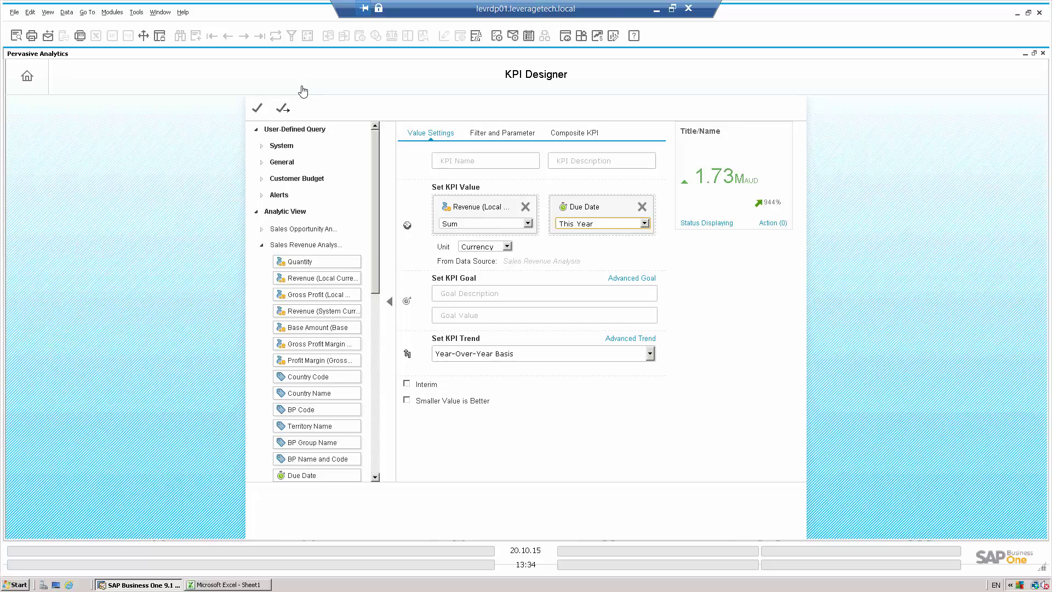
- Replace the KPI's revenue measure with Quantity and leave the KPI Designer without saving
click(525, 206)
drag(316, 261, 474, 209)
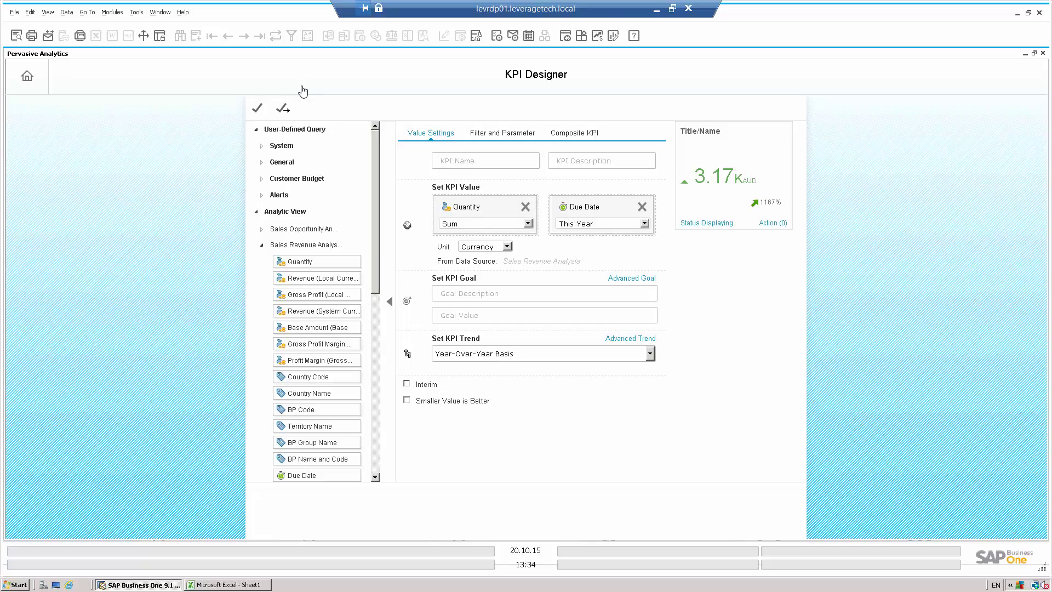
key(Escape)
key(Return)
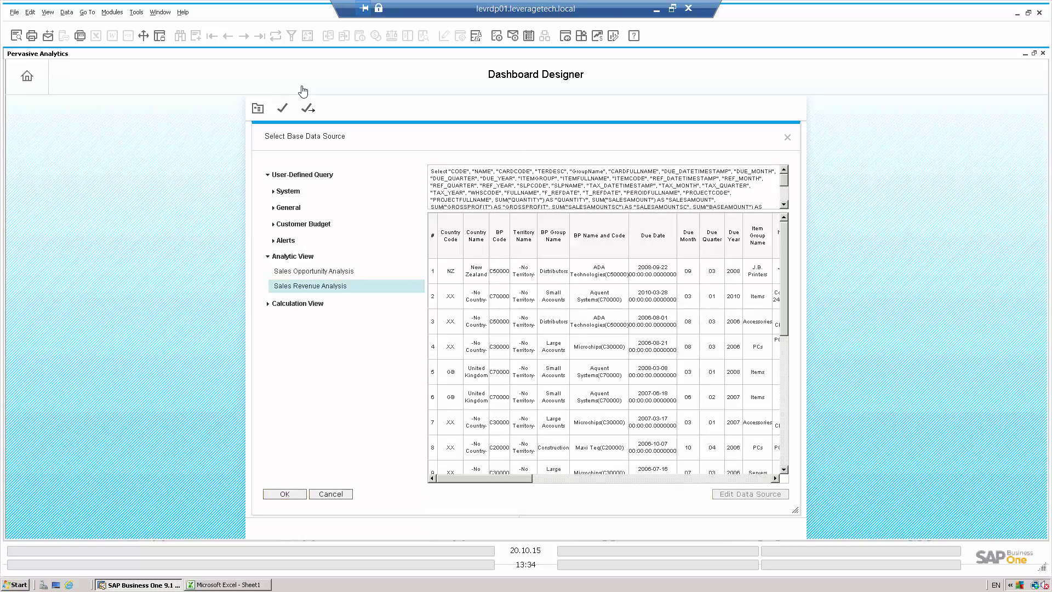
- Base the new dashboard on Sales Revenue Analysis and chart the sum of Revenue (Local Currency) by BP Group Name
key(Return)
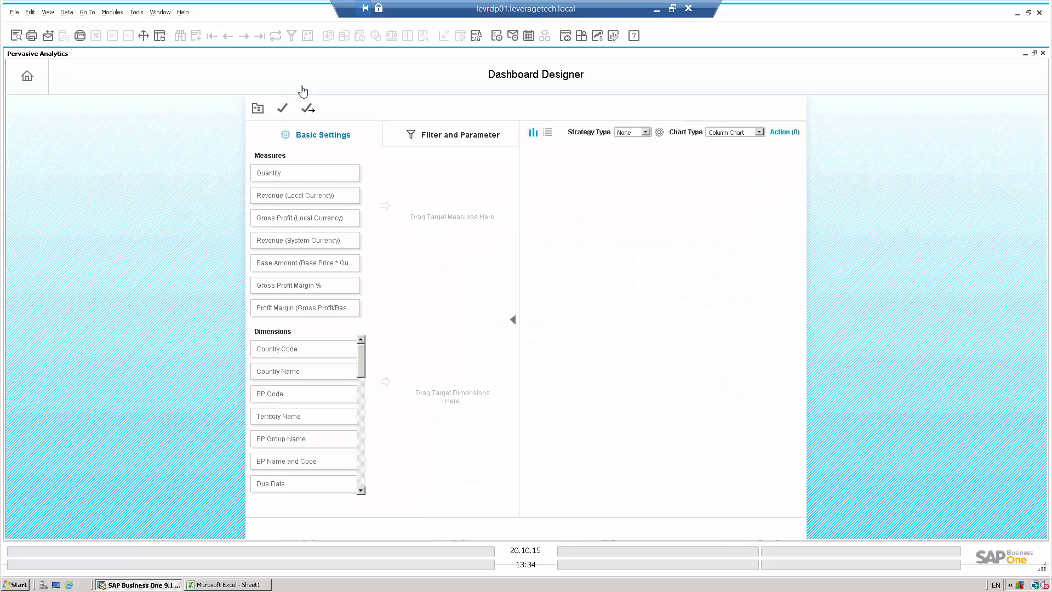
drag(278, 196, 448, 211)
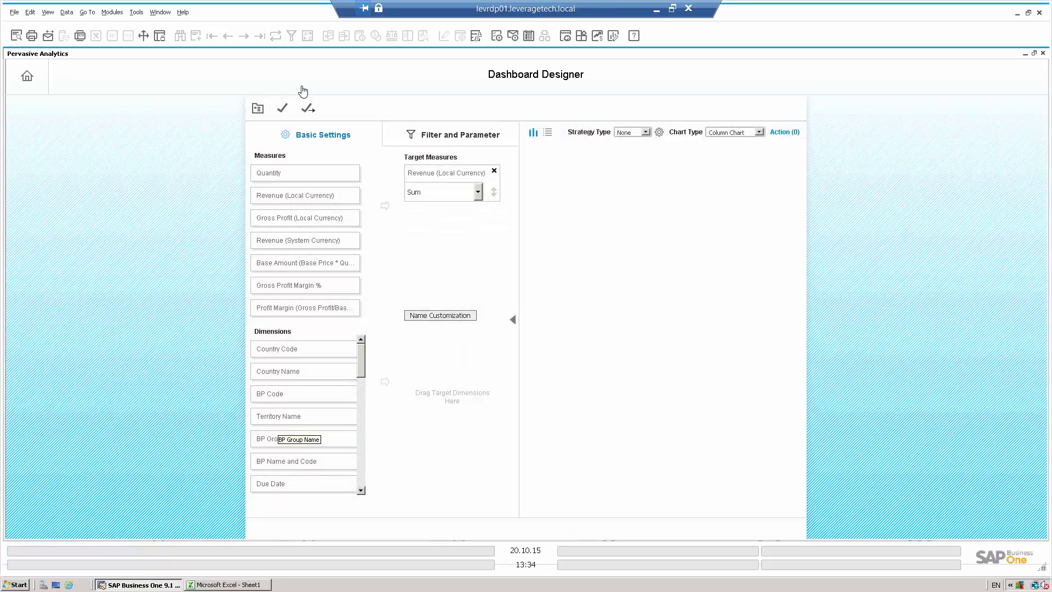
drag(277, 438, 426, 378)
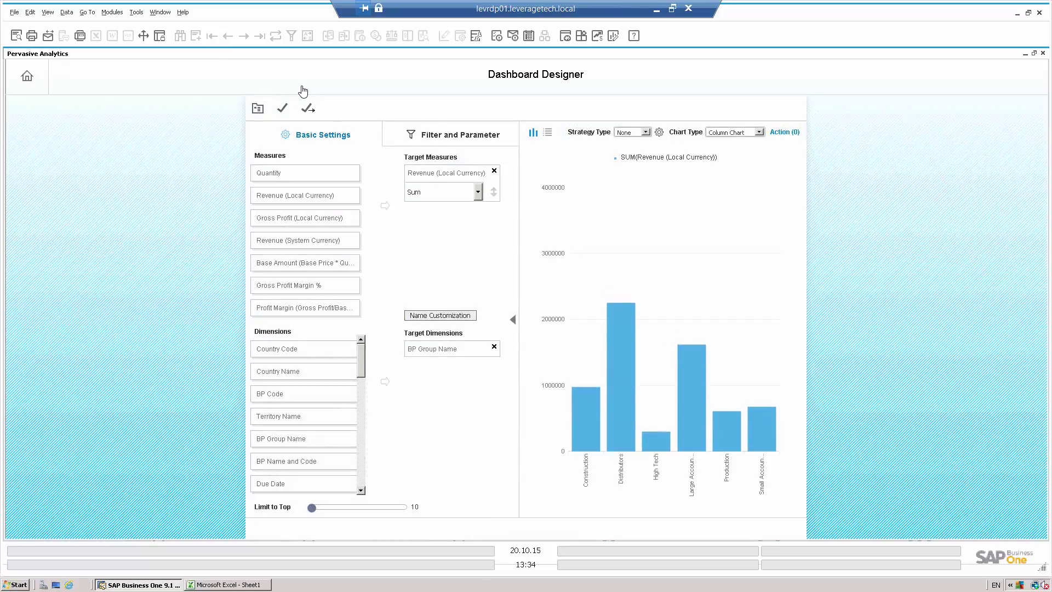
- Preview the dashboard as a pie chart and as a data table, and return it to a column chart
click(735, 132)
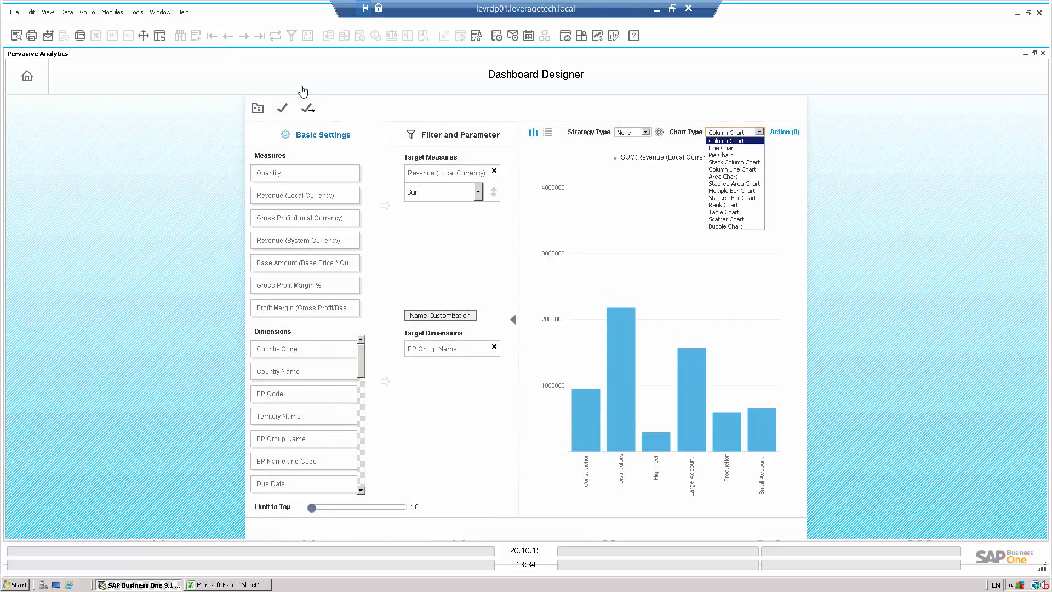
click(732, 156)
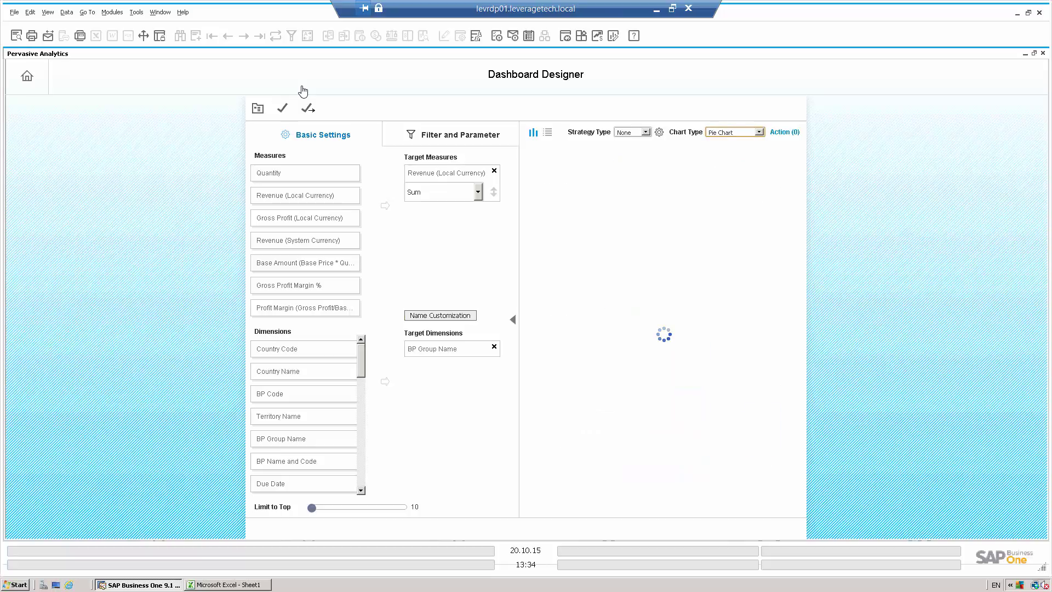
click(546, 132)
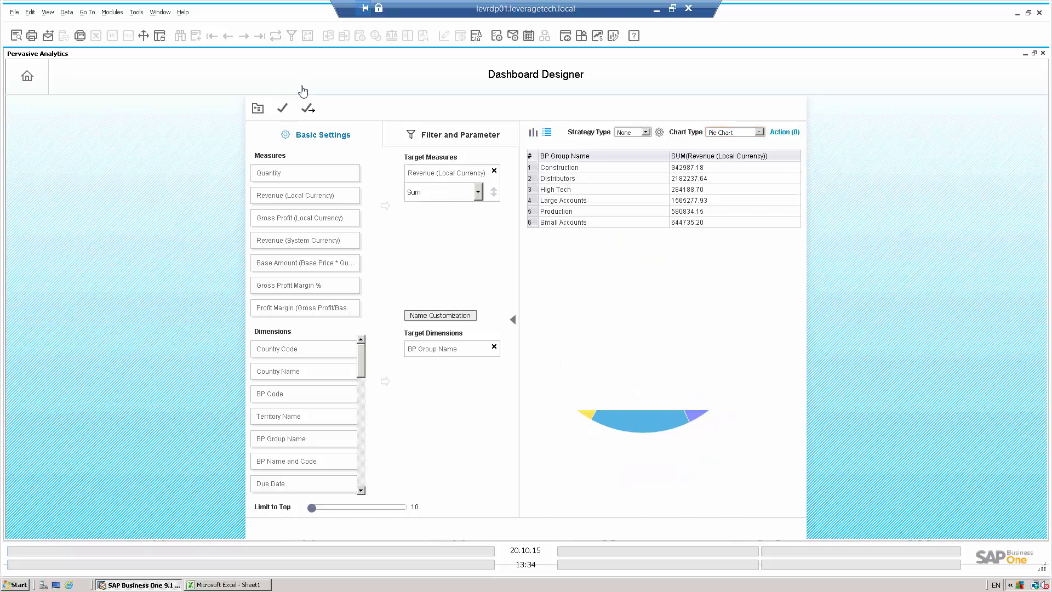
click(532, 132)
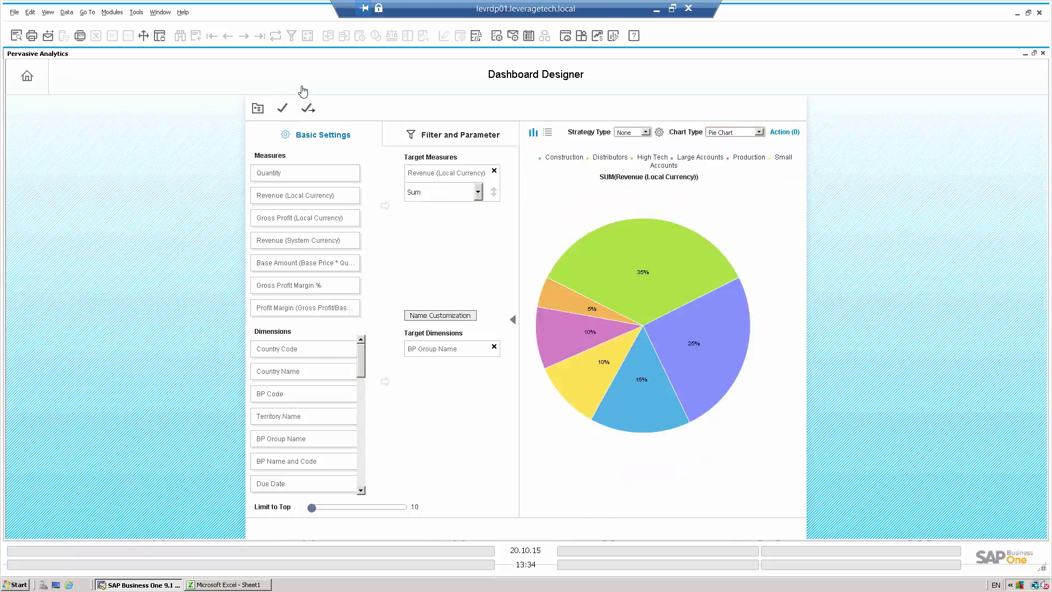
click(735, 132)
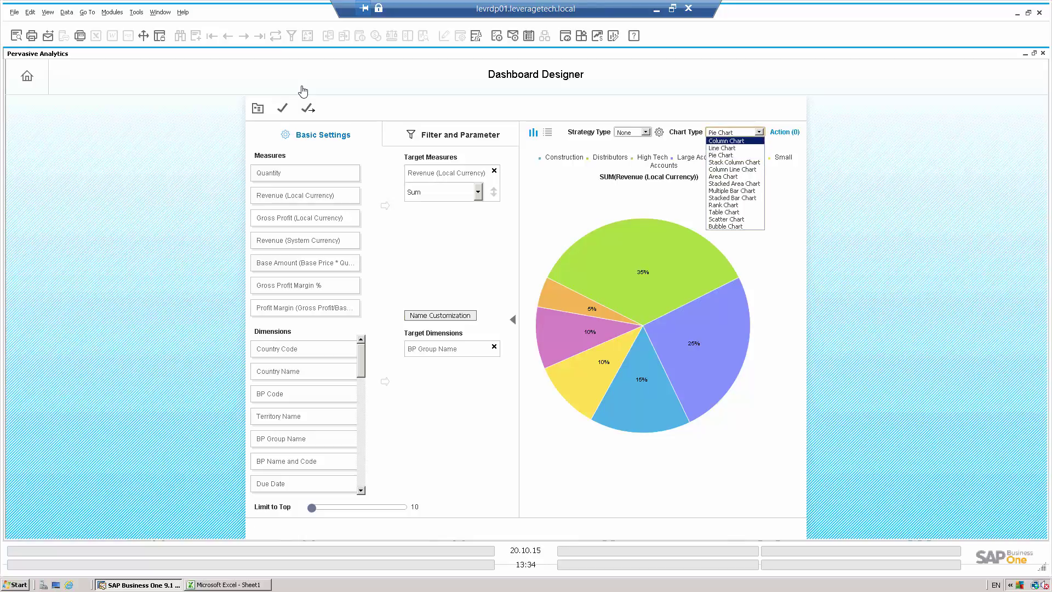
click(734, 140)
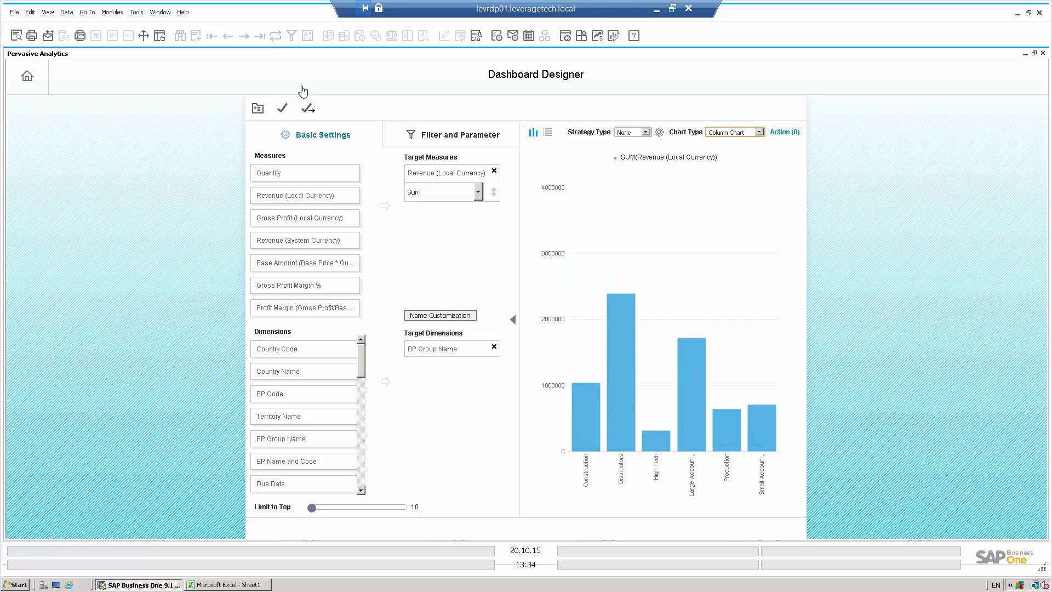
- View the dashboard's filter and parameter settings, discard the dashboard, and close Pervasive Analytics
click(460, 134)
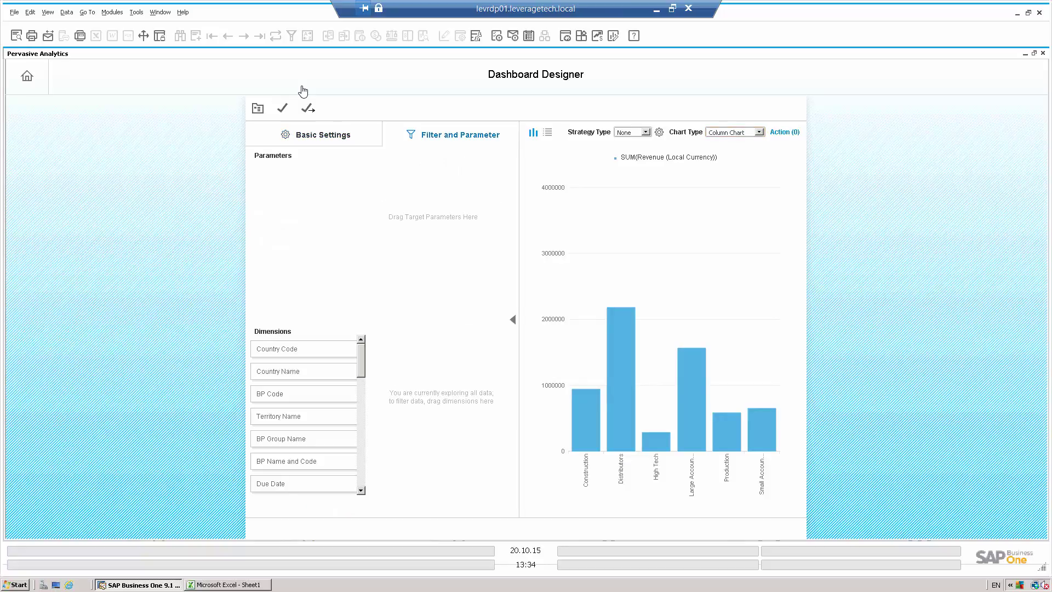
key(Escape)
key(Return)
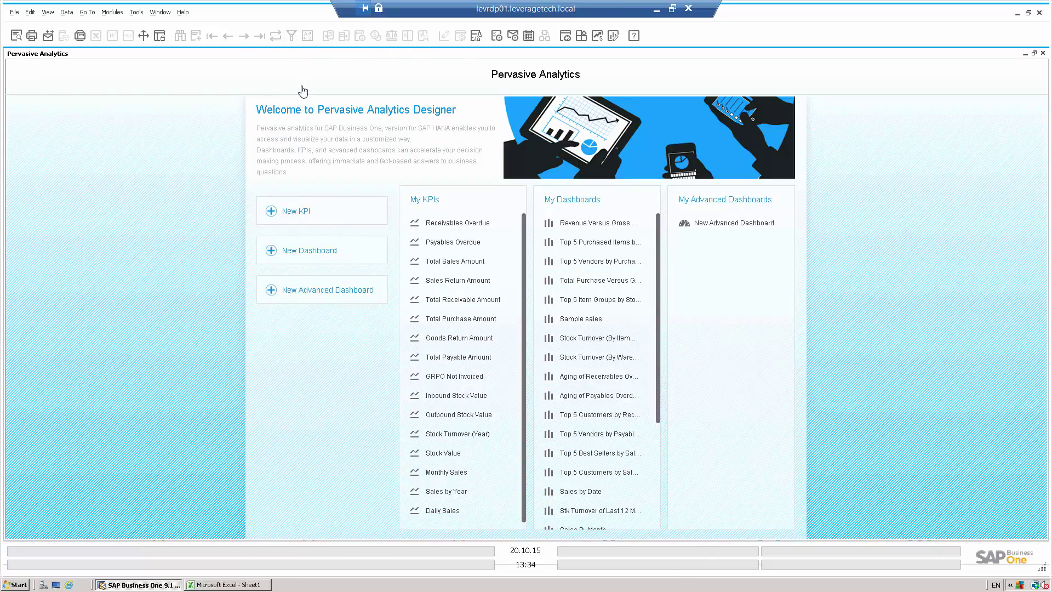
key(Escape)
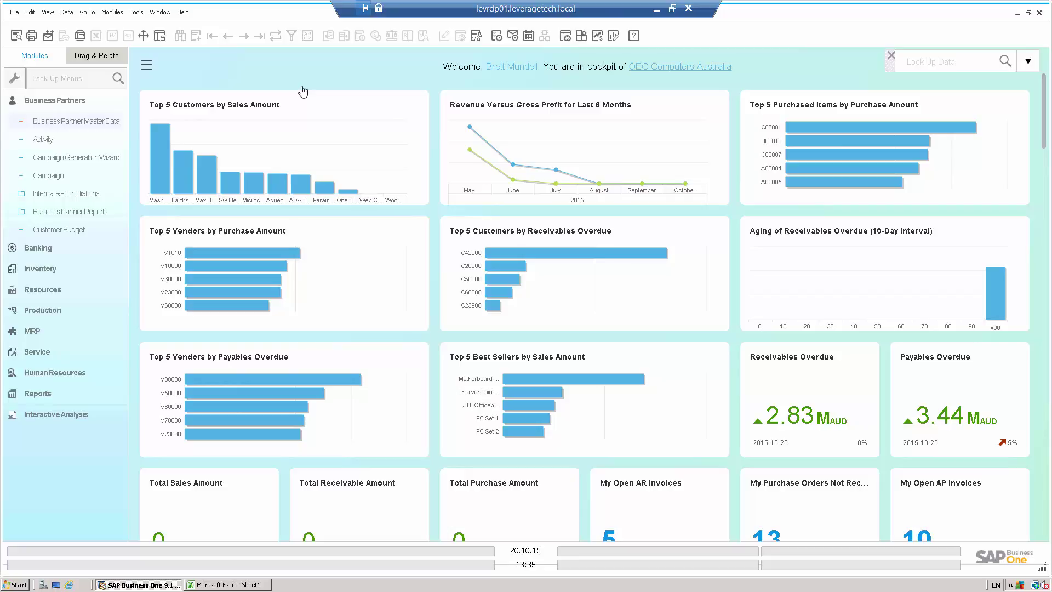
scroll(303, 92, down, 10)
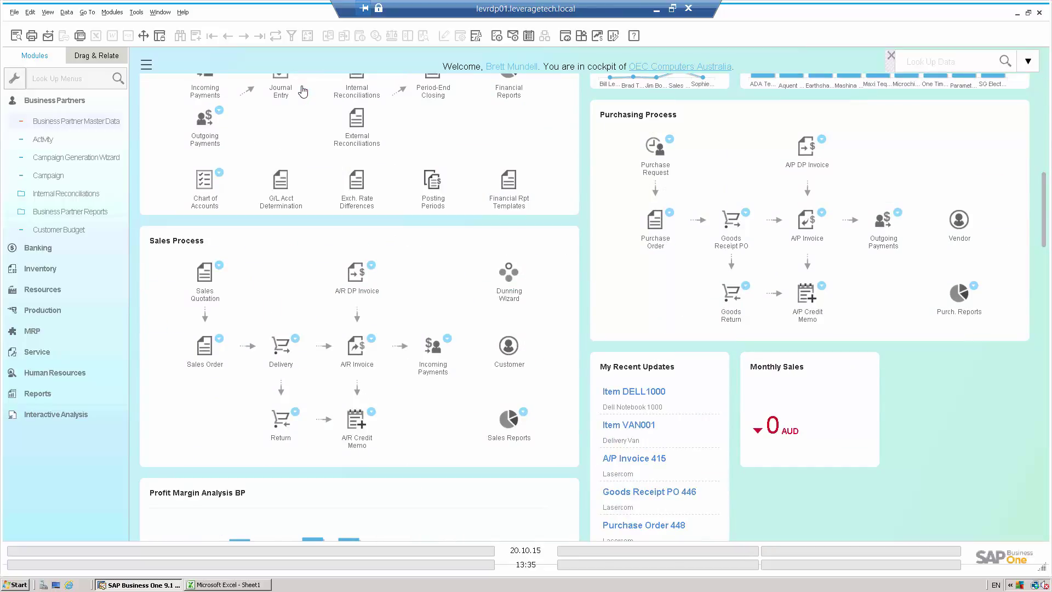
scroll(303, 92, up, 10)
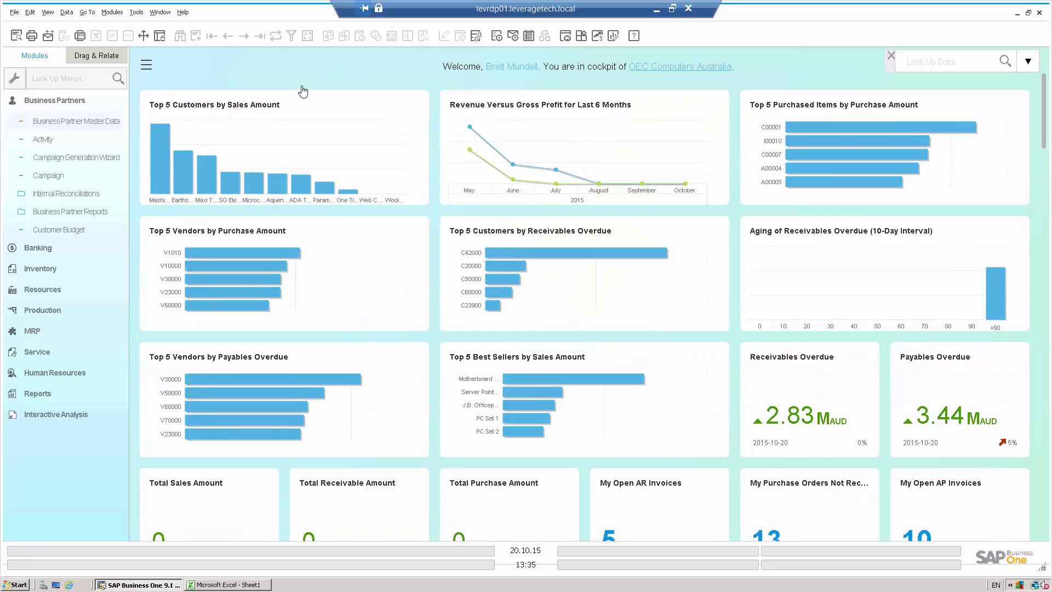